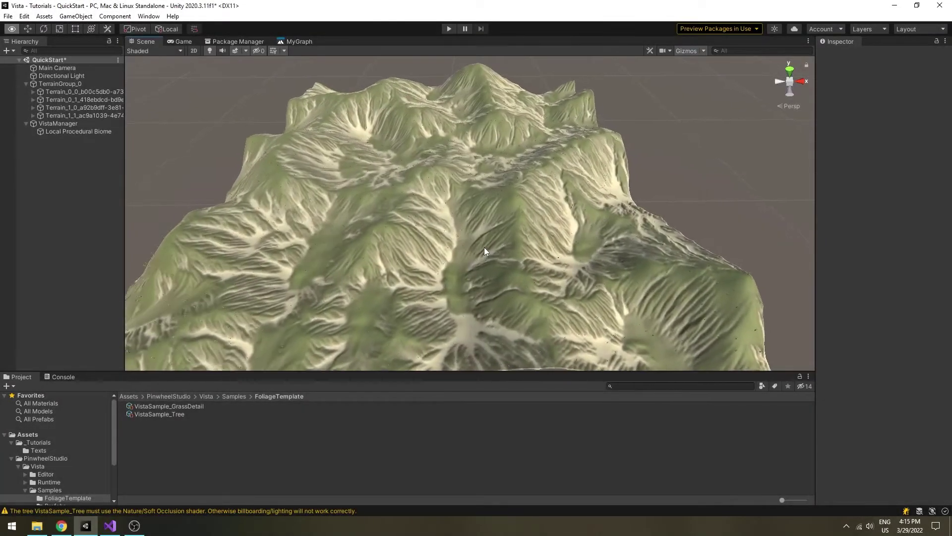
# Fly and orbit the scene view around the mountain terrain.
pyautogui.press('w')
pyautogui.moveTo(484, 247); pyautogui.dragTo(483, 196, button='right')
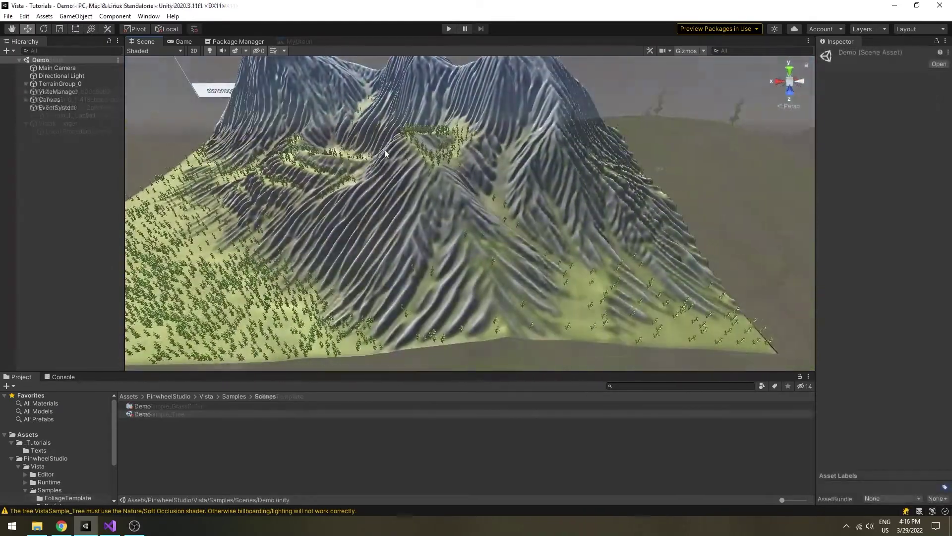
pyautogui.keyDown('alt'); pyautogui.moveTo(473, 161); pyautogui.dragTo(683, 177); pyautogui.keyUp('alt')
pyautogui.scroll(3, 542, 152)
pyautogui.keyDown('alt'); pyautogui.moveTo(543, 153); pyautogui.dragTo(342, 202); pyautogui.keyUp('alt')
pyautogui.scroll(5, 323, 159)
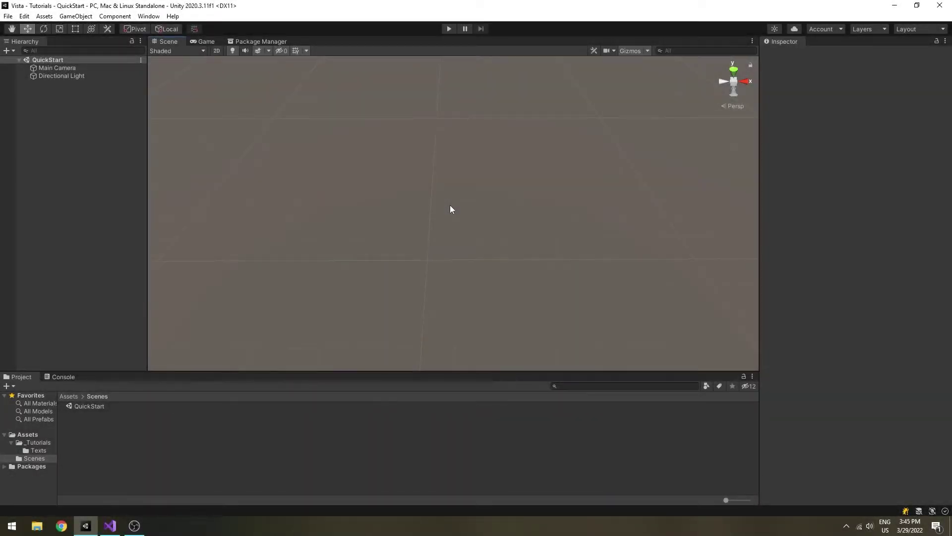
pyautogui.keyDown('alt'); pyautogui.moveTo(450, 205); pyautogui.dragTo(500, 160); pyautogui.keyUp('alt')
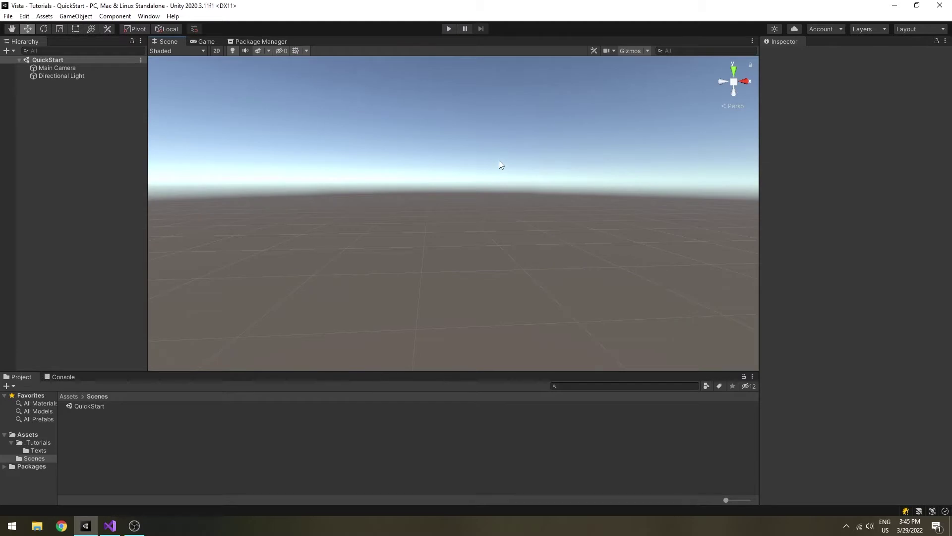
# Find 'vista' in the Package Manager and import Vista - Advanced Terrain Graph Editor.
pyautogui.click(271, 42)
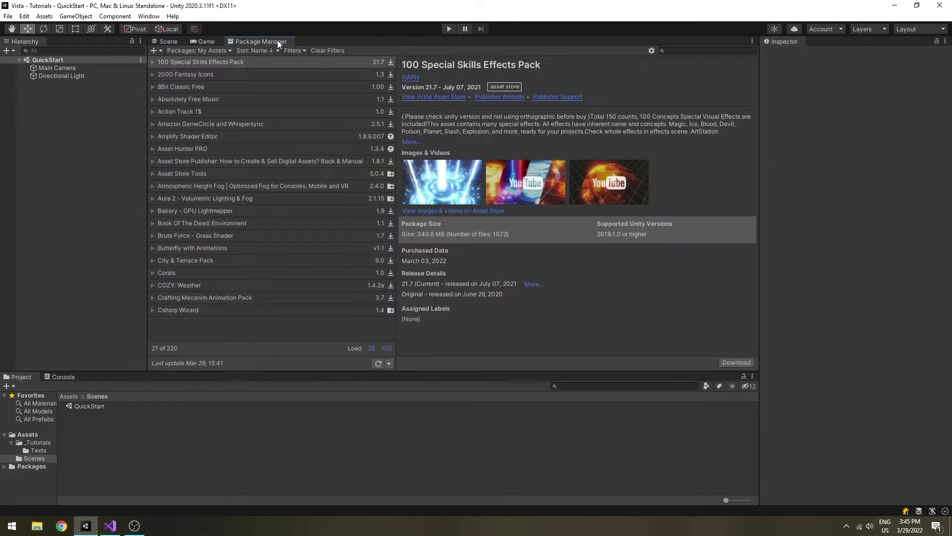
pyautogui.click(675, 52)
pyautogui.write('v')
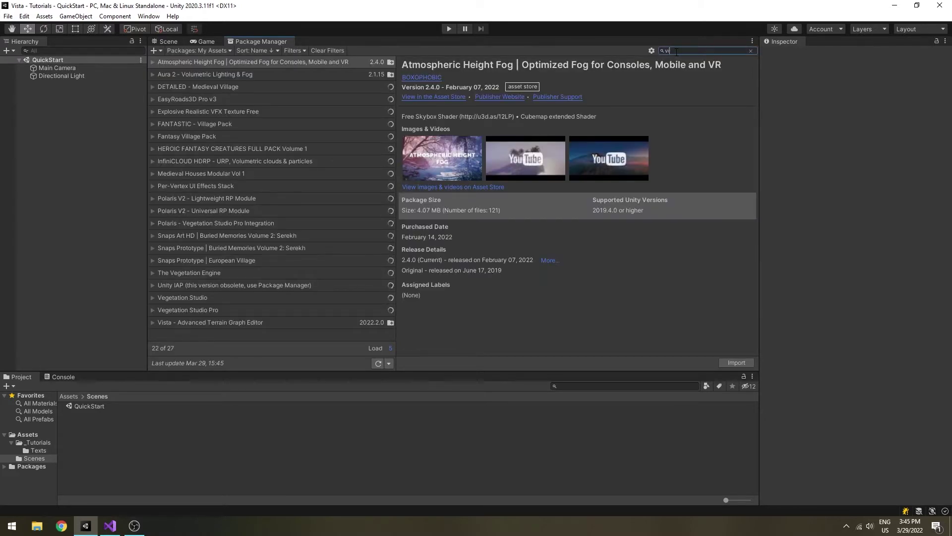
pyautogui.write('ista')
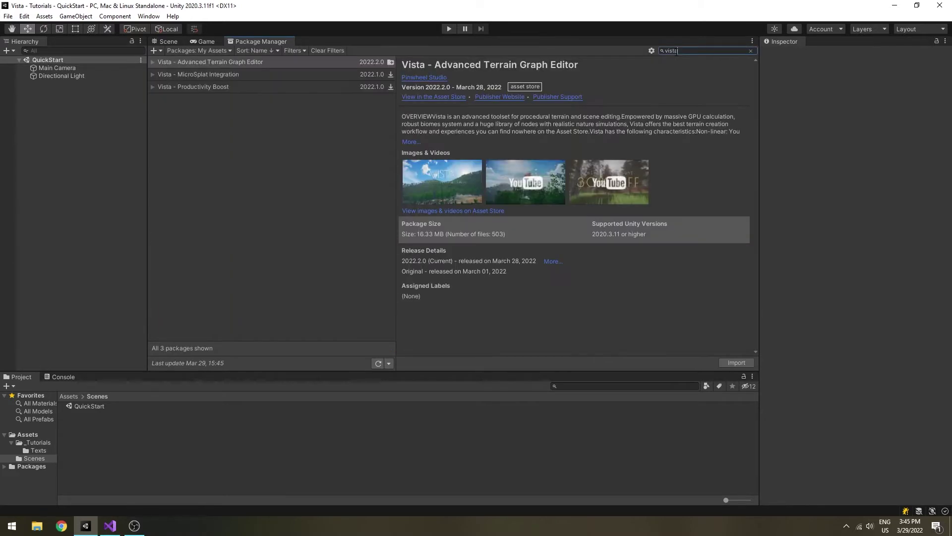
pyautogui.click(221, 61)
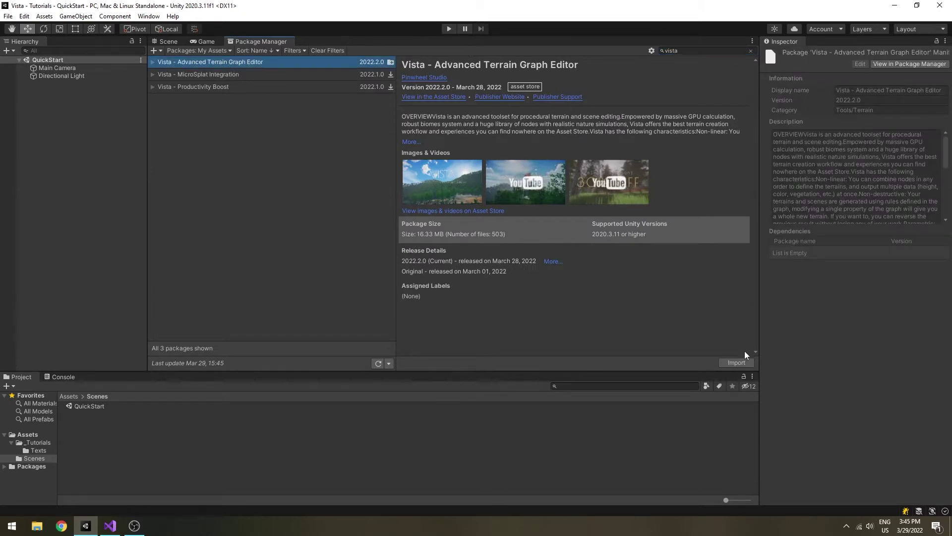
pyautogui.press('Return')
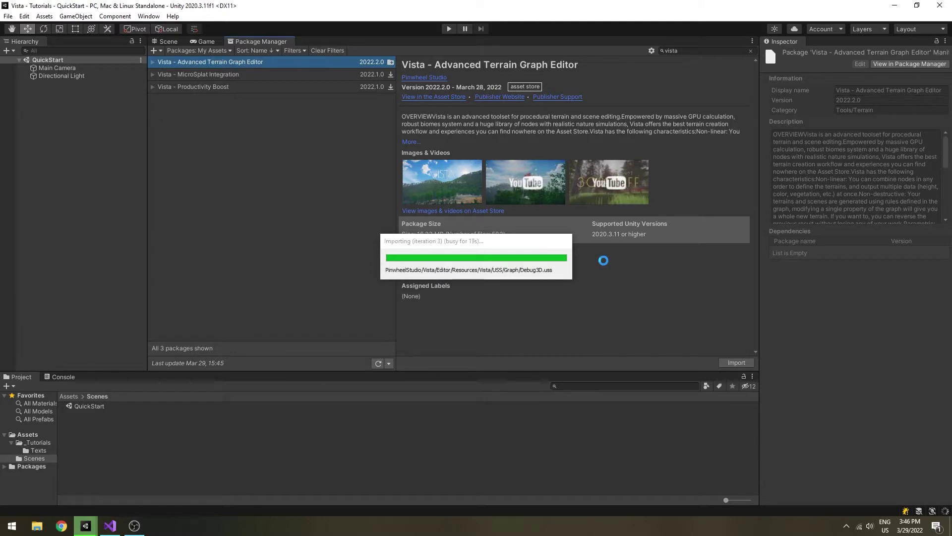
# List In Project packages and inspect Editor Coroutines and Searcher.
pyautogui.click(200, 51)
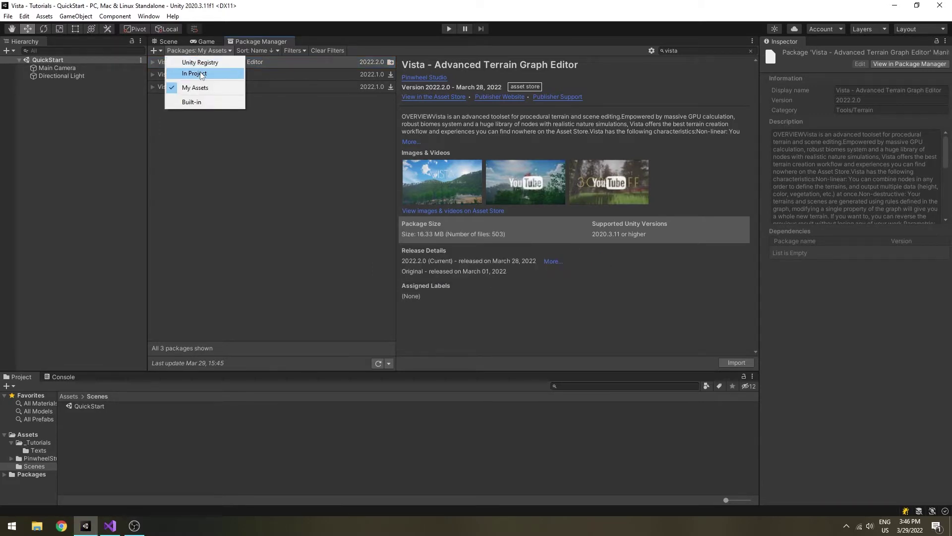
pyautogui.click(204, 73)
pyautogui.click(249, 72)
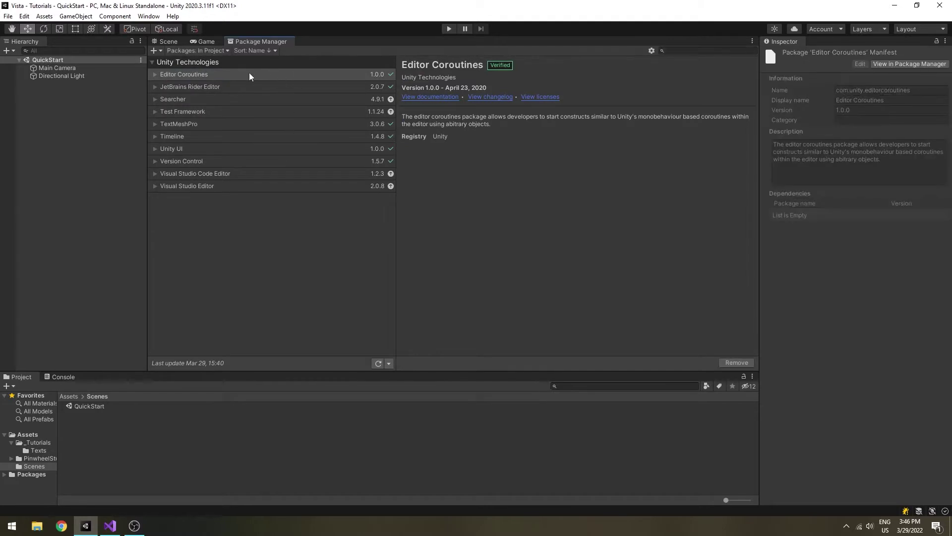
pyautogui.click(193, 102)
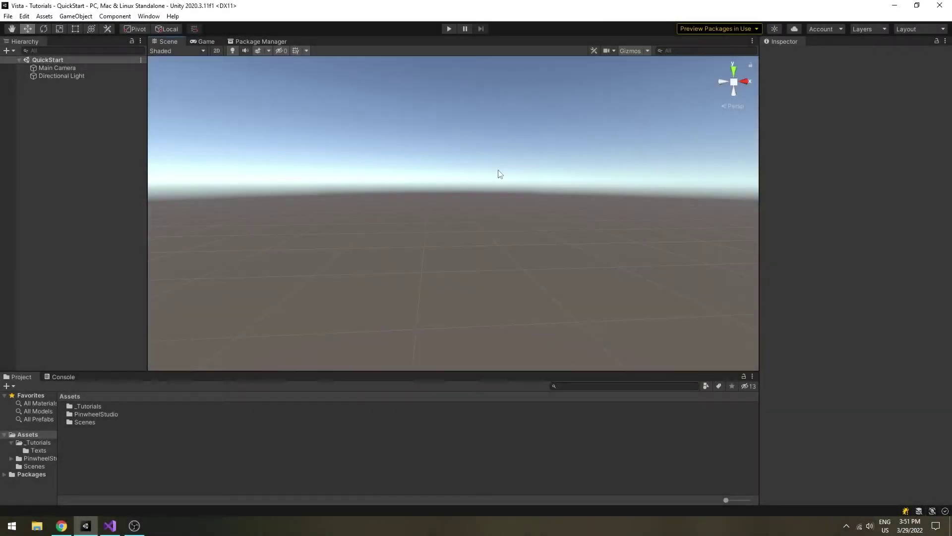
# In Window > Terrain > Terrain Toolbox, set Tiles X and Z to 2.
pyautogui.click(149, 16)
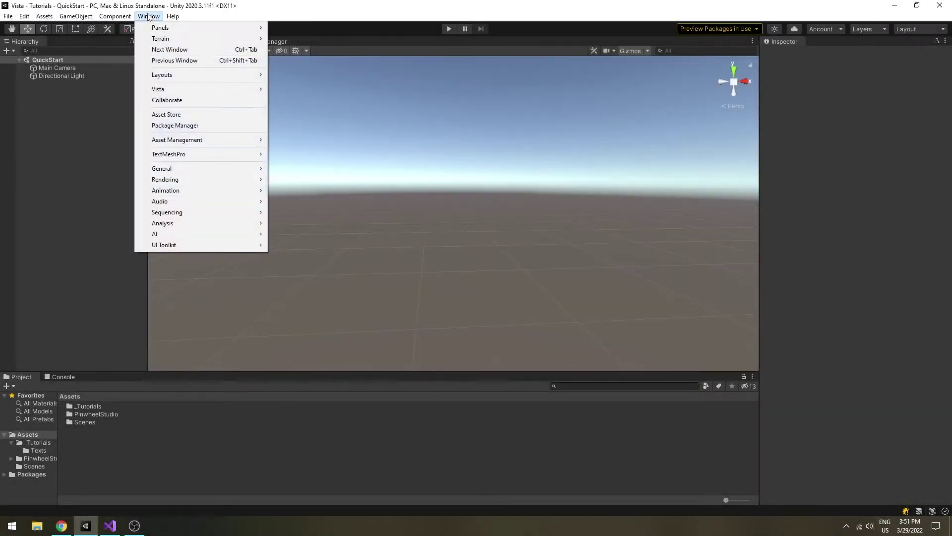
pyautogui.moveTo(177, 38)
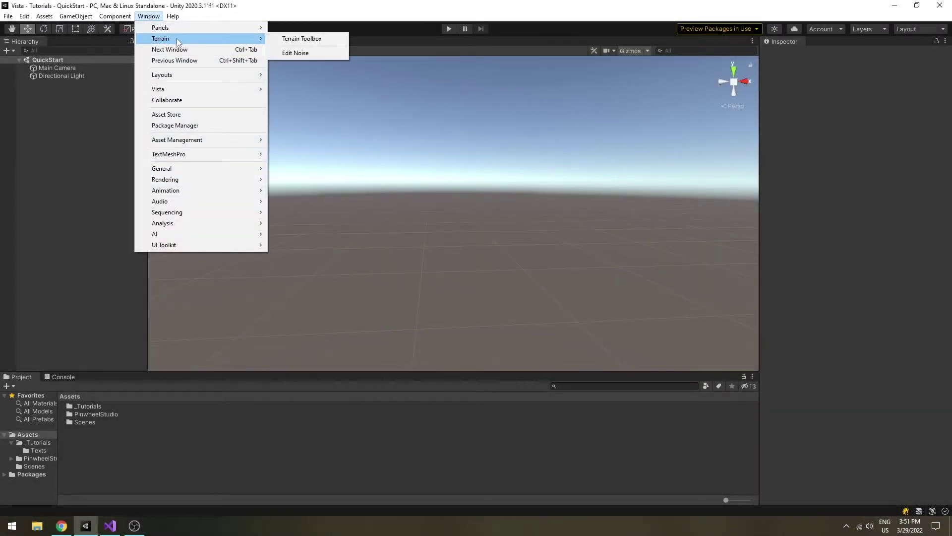
pyautogui.click(308, 40)
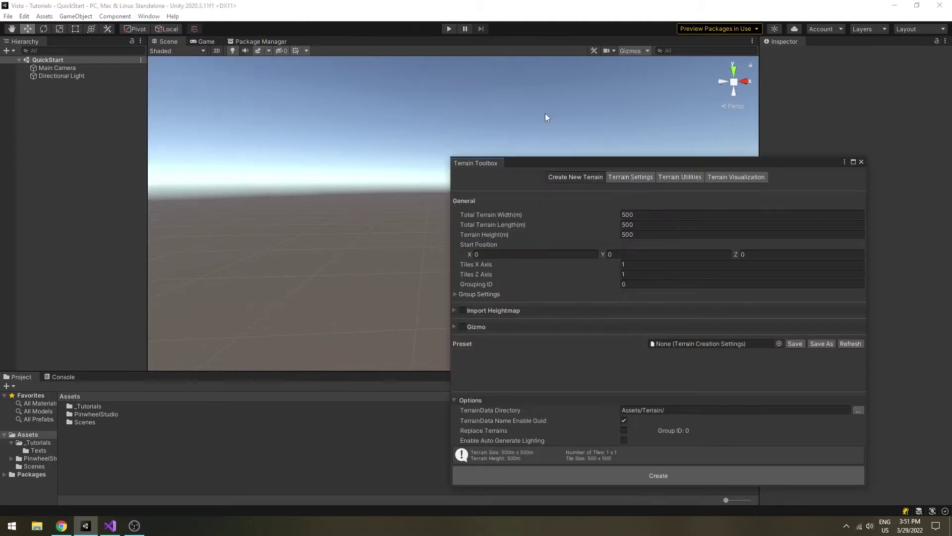
pyautogui.moveTo(635, 162); pyautogui.dragTo(477, 89)
pyautogui.click(475, 190)
pyautogui.write('2')
pyautogui.press('Tab')
pyautogui.write('2')
# Set terrain width and length to 2000, create the terrain, and close the toolbox.
pyautogui.click(480, 142)
pyautogui.write('2000')
pyautogui.press('Tab')
pyautogui.write('2000')
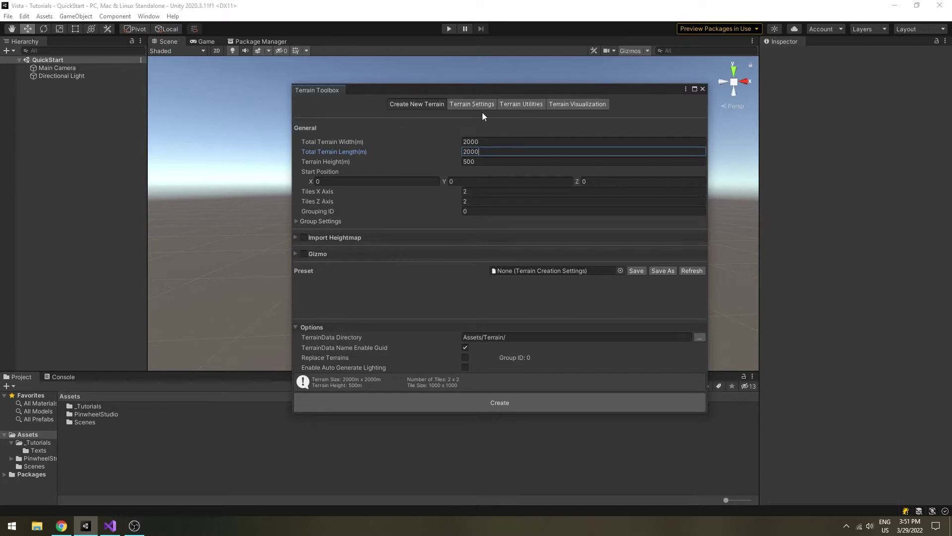
pyautogui.click(501, 403)
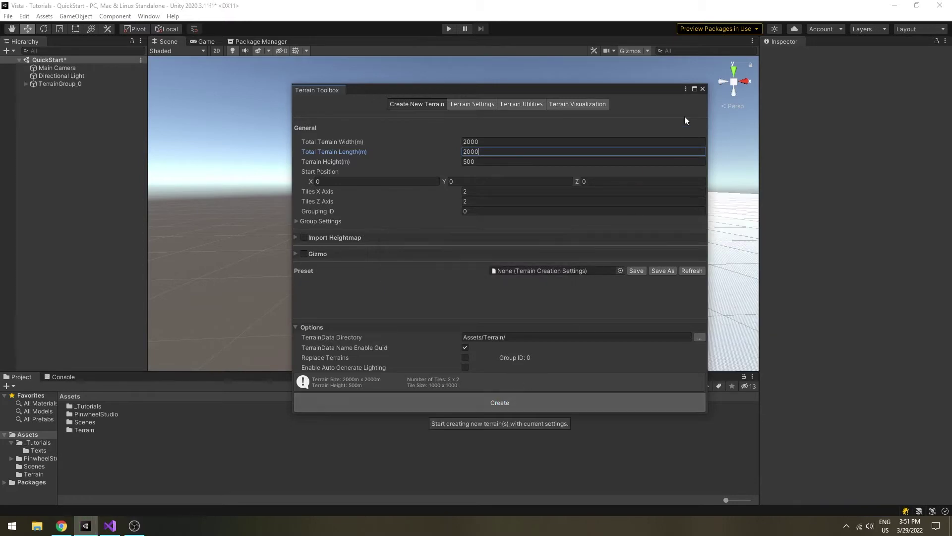
pyautogui.click(703, 89)
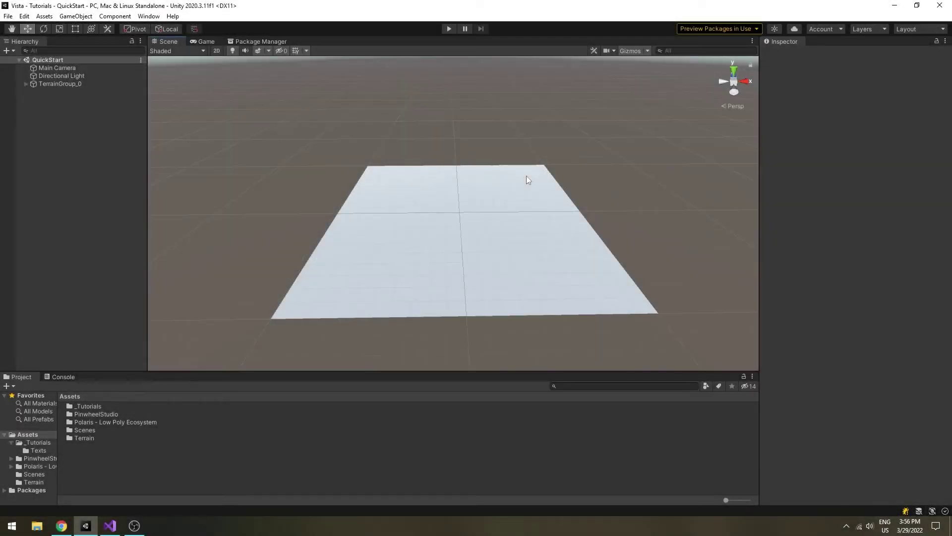
# Add a Vista Manager via 3D Object > Vista in the Hierarchy and select it.
pyautogui.rightClick(46, 124)
pyautogui.moveTo(86, 251)
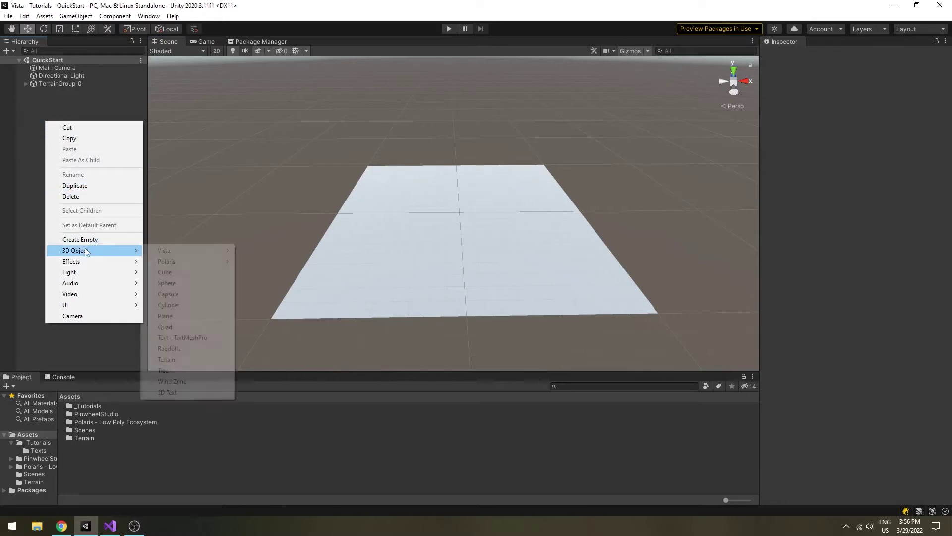
pyautogui.moveTo(163, 251)
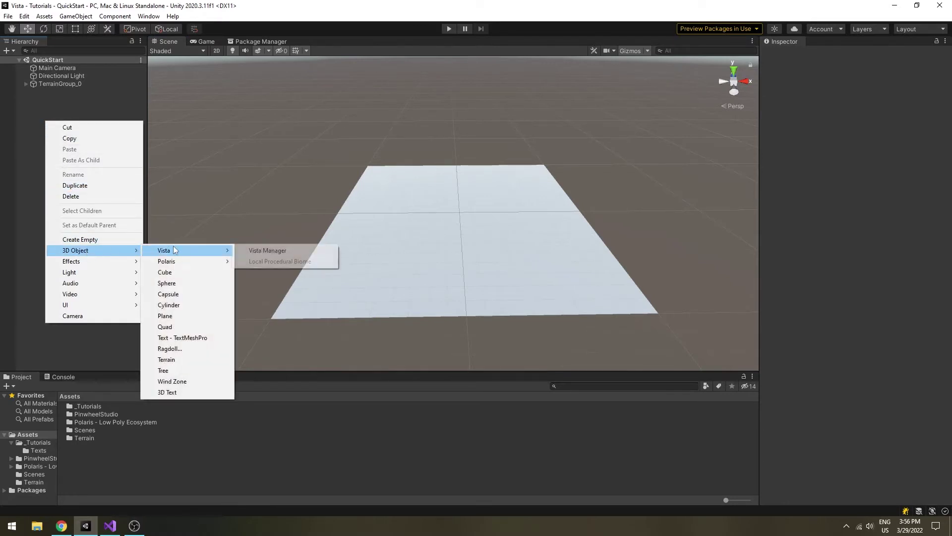
pyautogui.click(307, 252)
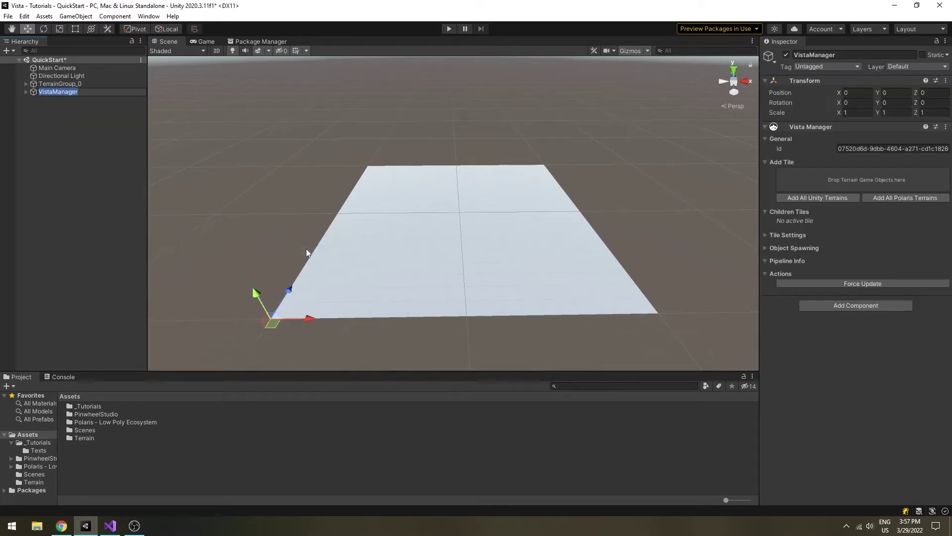
pyautogui.click(113, 146)
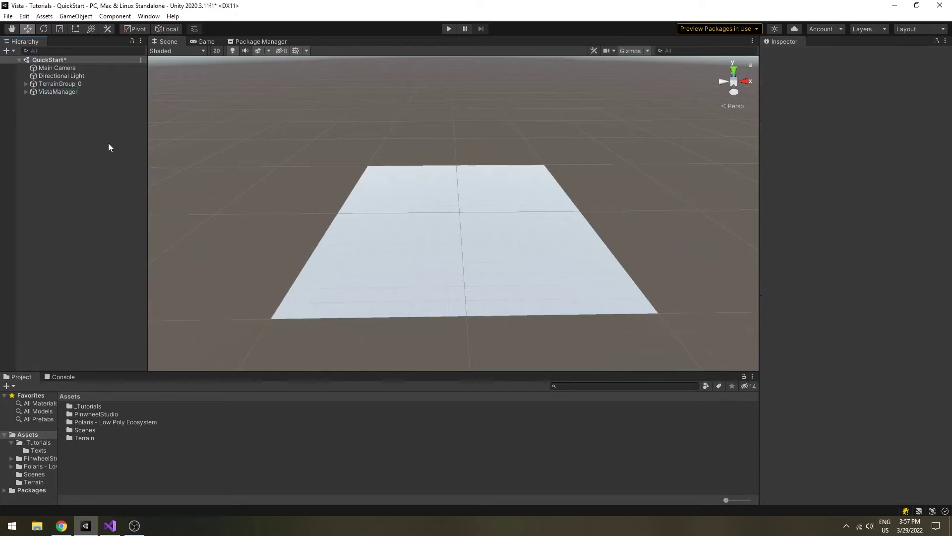
pyautogui.click(52, 92)
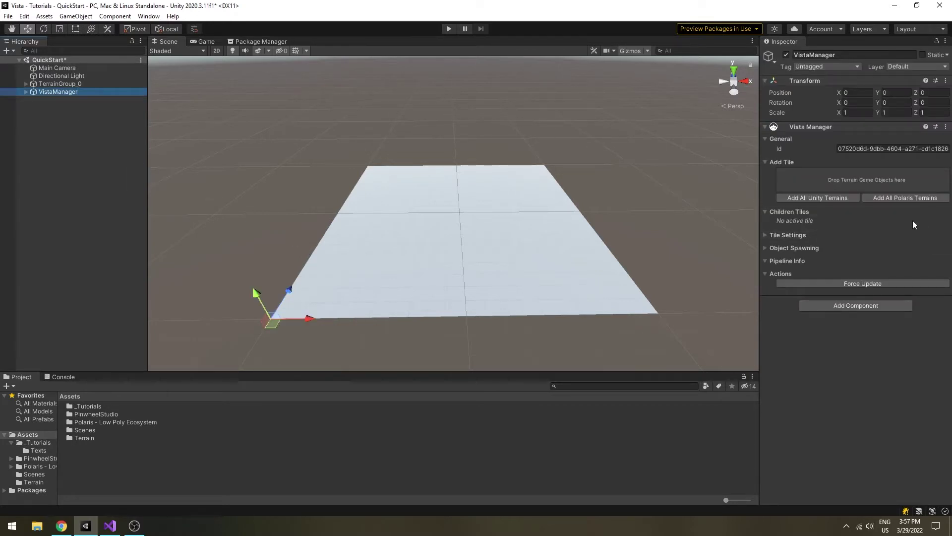
# Expand the Tile Settings, Object Spawning and Actions sections in the Inspector.
pyautogui.click(802, 235)
pyautogui.click(791, 299)
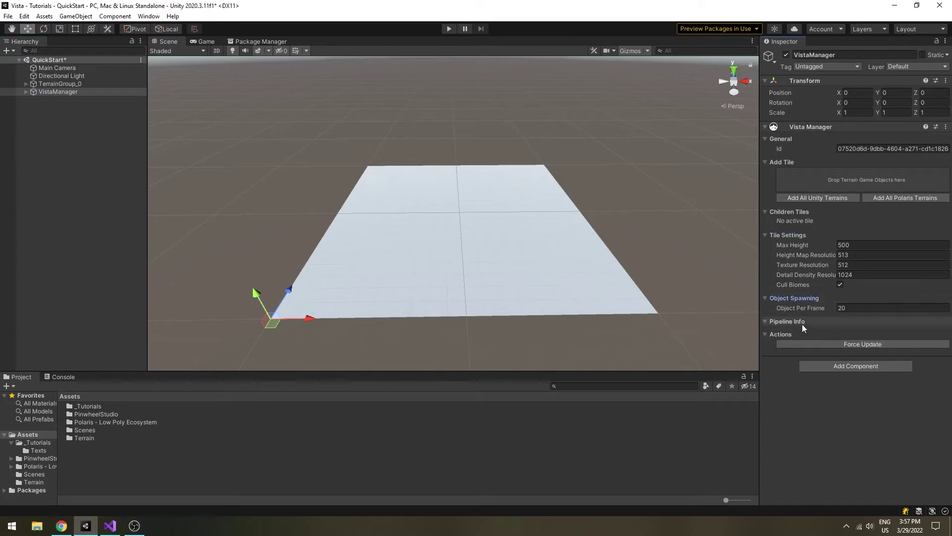
pyautogui.click(782, 335)
pyautogui.click(783, 334)
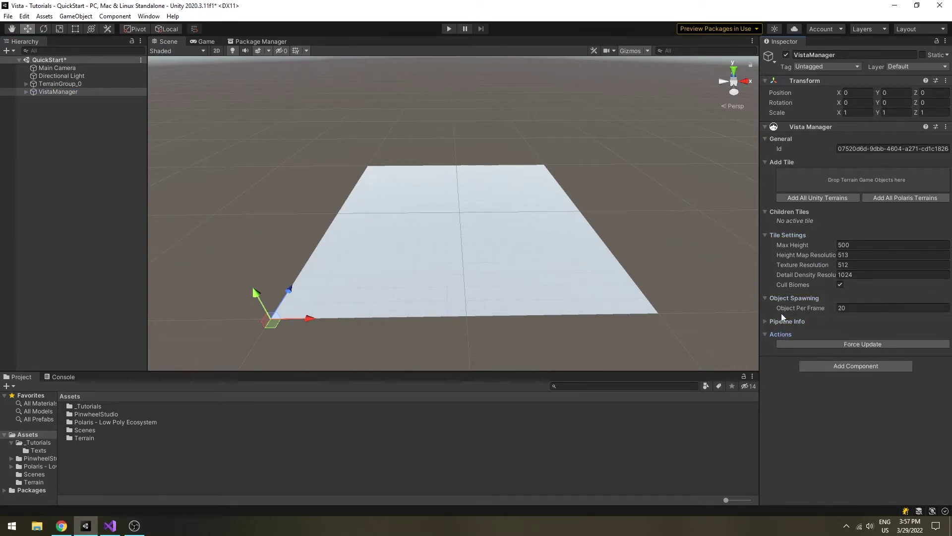
# Drag all four TerrainGroup_0 tiles into the Vista Manager's Drop Terrain box.
pyautogui.click(26, 84)
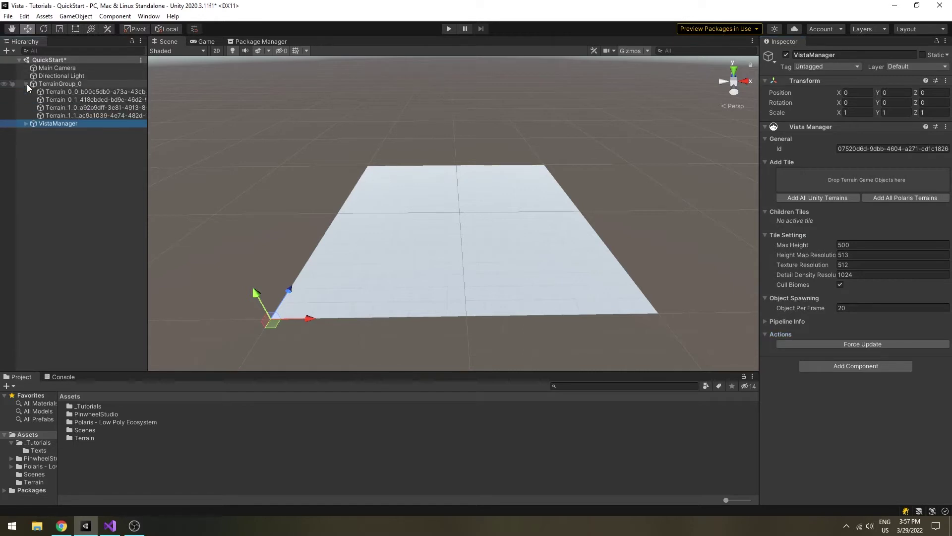
pyautogui.moveTo(61, 91); pyautogui.dragTo(860, 181)
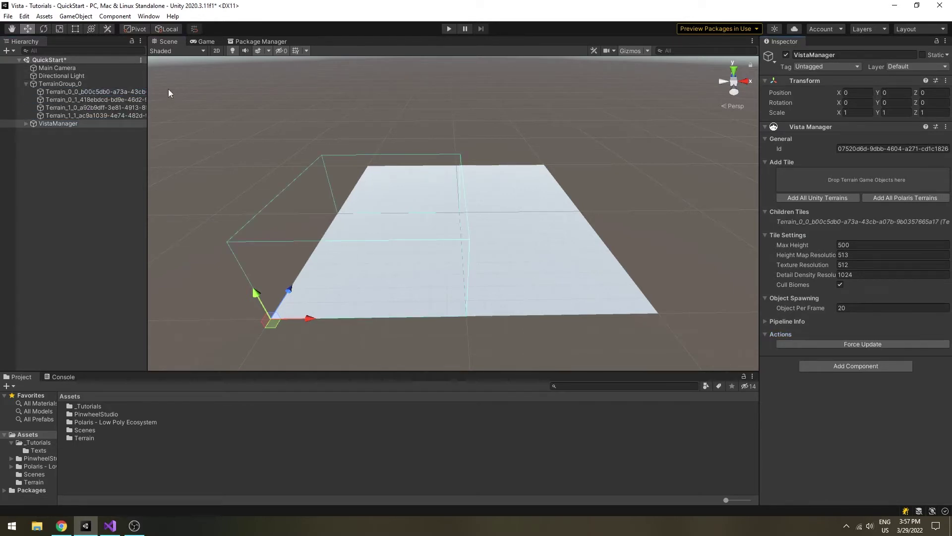
pyautogui.moveTo(85, 99); pyautogui.dragTo(835, 174)
pyautogui.moveTo(90, 107); pyautogui.dragTo(826, 178)
pyautogui.moveTo(98, 116); pyautogui.dragTo(851, 181)
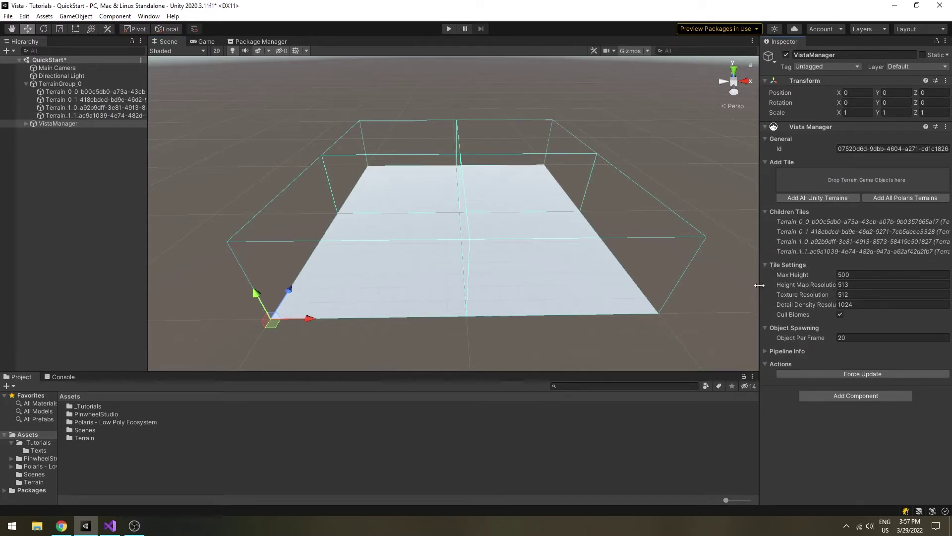
# Set Height Map Resolution to 1025 and Texture Resolution to 1024.
pyautogui.moveTo(759, 288); pyautogui.dragTo(712, 291)
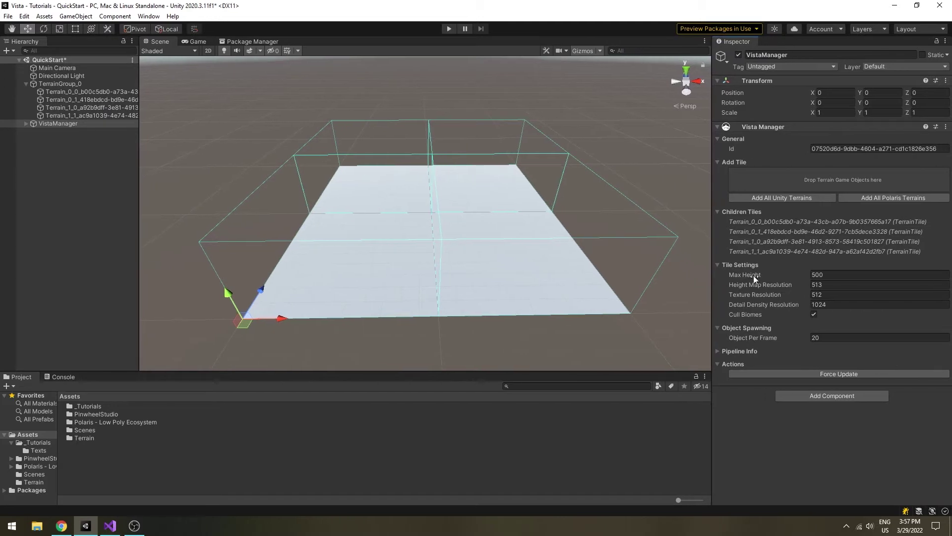
pyautogui.click(838, 285)
pyautogui.write('1025')
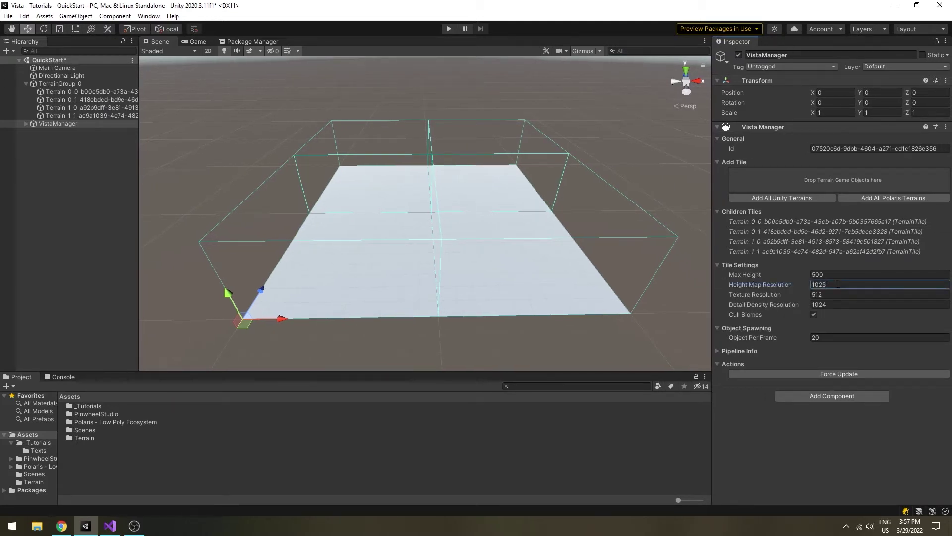
pyautogui.press('Tab')
pyautogui.write('1024')
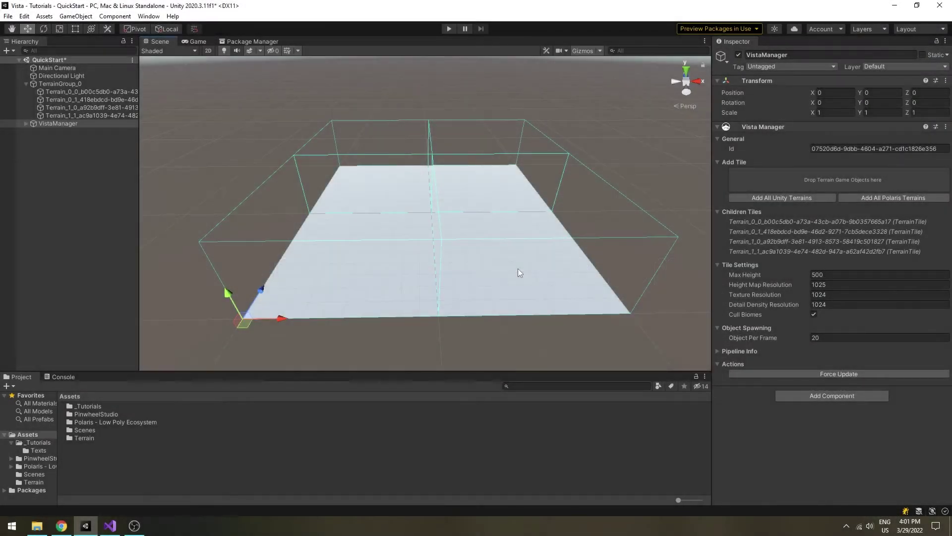
# Add a Local Procedural Biome under VistaManager via 3D Object > Vista and select it.
pyautogui.moveTo(518, 269); pyautogui.dragTo(515, 261, button='right')
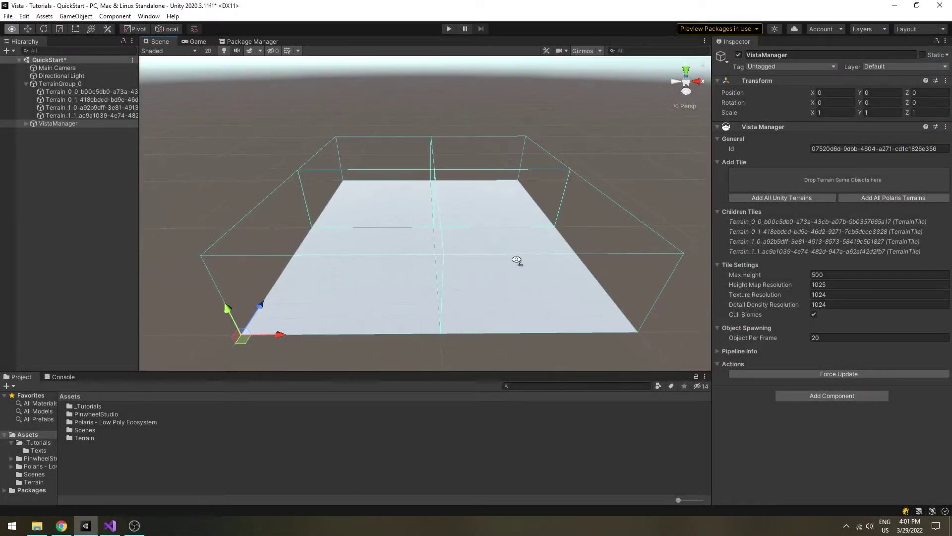
pyautogui.rightClick(43, 124)
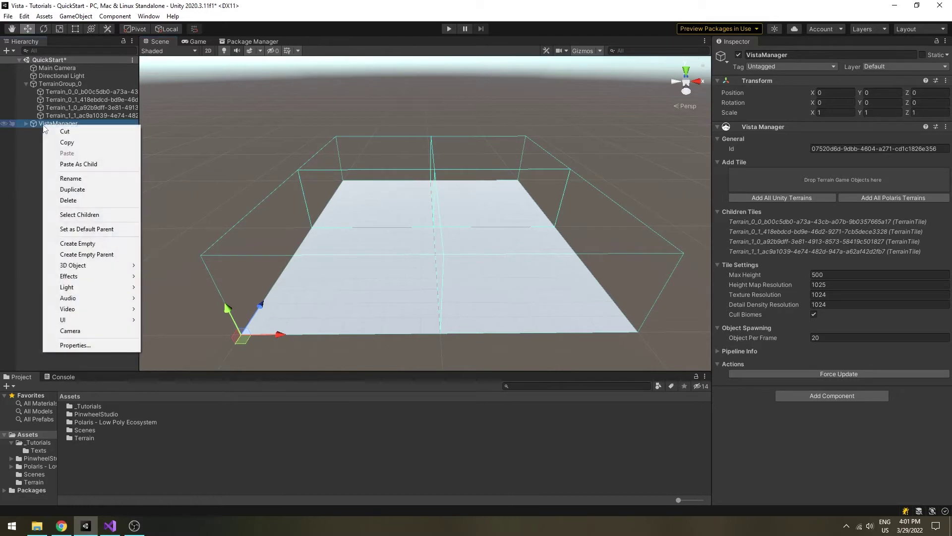
pyautogui.moveTo(73, 266)
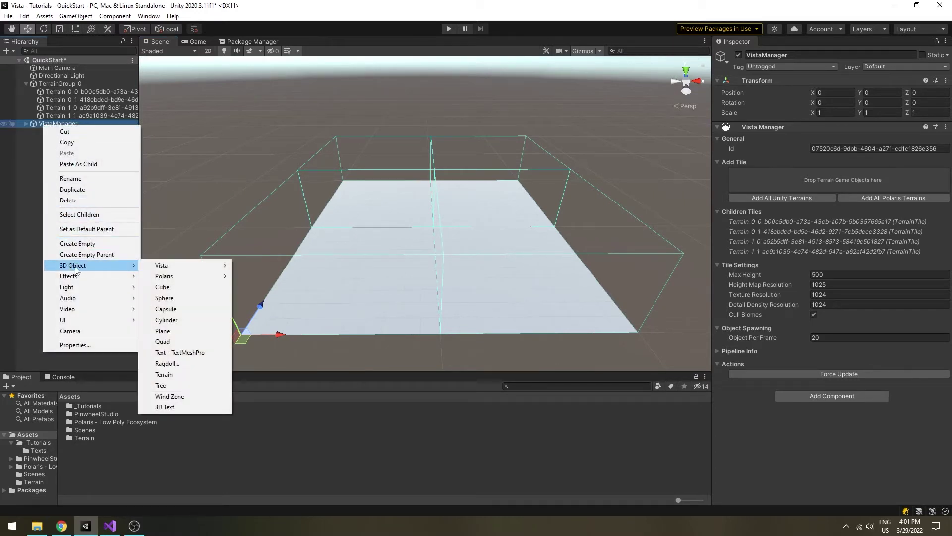
pyautogui.moveTo(186, 268)
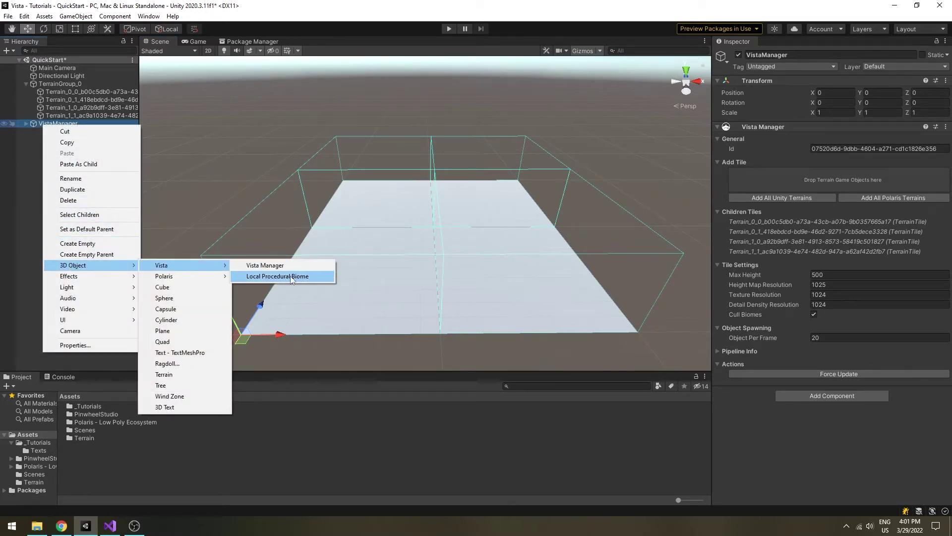
pyautogui.click(290, 275)
pyautogui.click(72, 130)
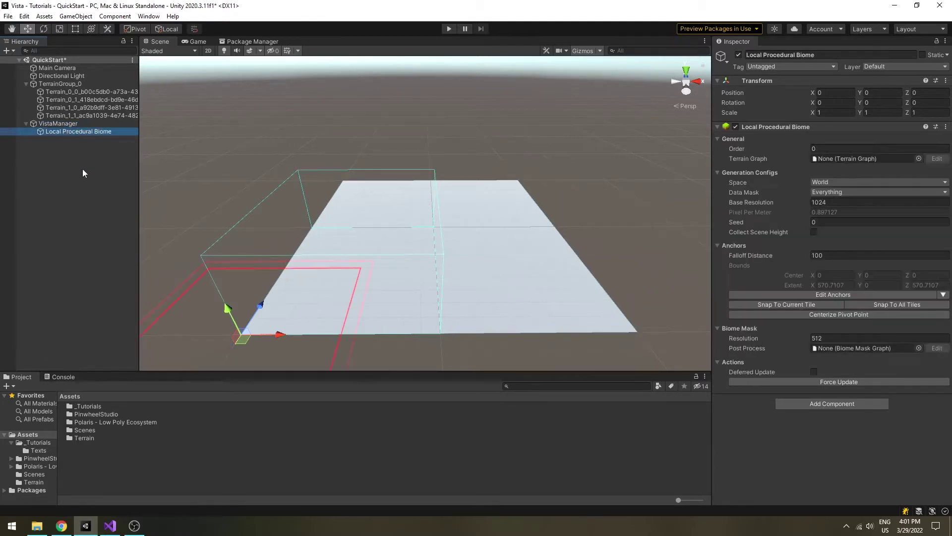
pyautogui.moveTo(510, 114); pyautogui.dragTo(511, 163, button='right')
pyautogui.scroll(-2, 511, 162)
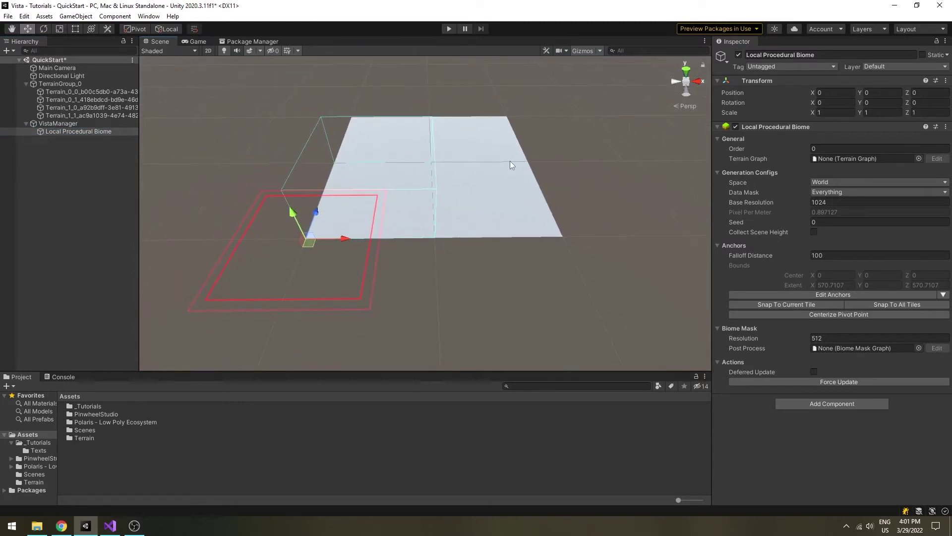
pyautogui.moveTo(488, 153); pyautogui.dragTo(521, 218, button='middle')
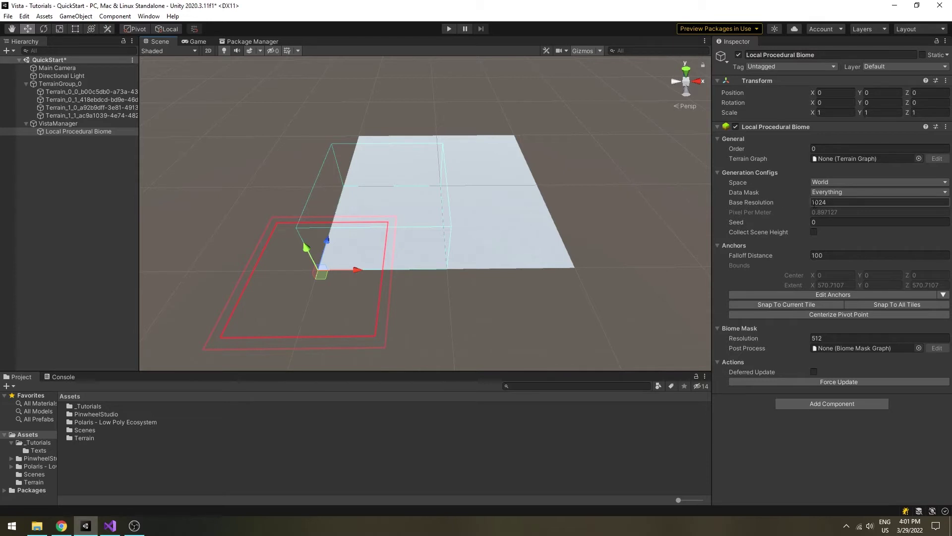
# Set the biome's Base Resolution to 2048 and snap its bounds to all tiles.
pyautogui.click(855, 204)
pyautogui.write('2048')
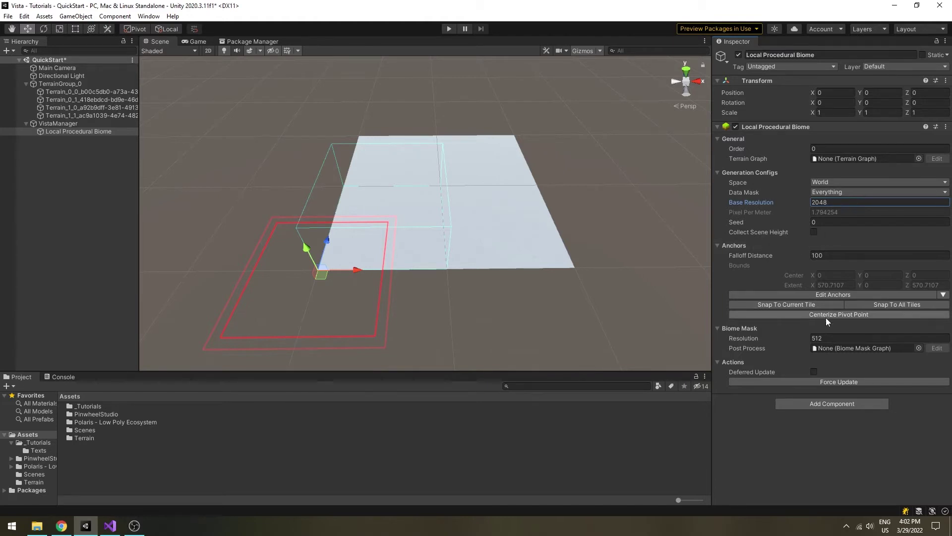
pyautogui.click(906, 304)
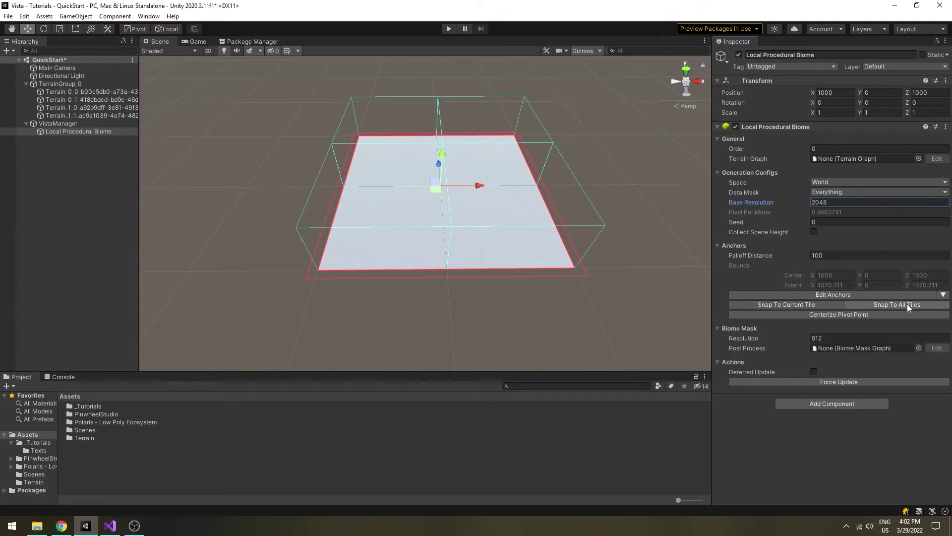
pyautogui.moveTo(602, 99); pyautogui.dragTo(560, 217, button='right')
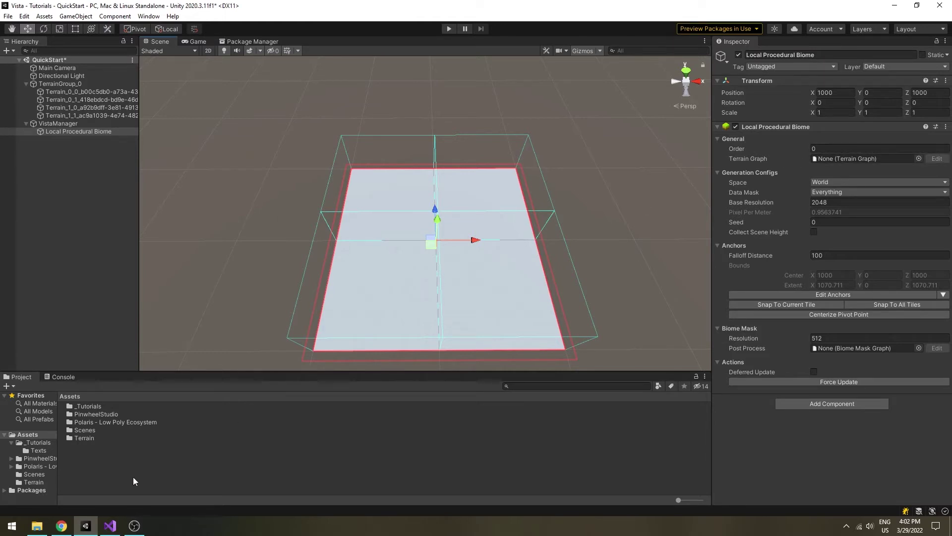
# Create a Vista Terrain Graph asset in Assets named MyGraph.
pyautogui.rightClick(112, 475)
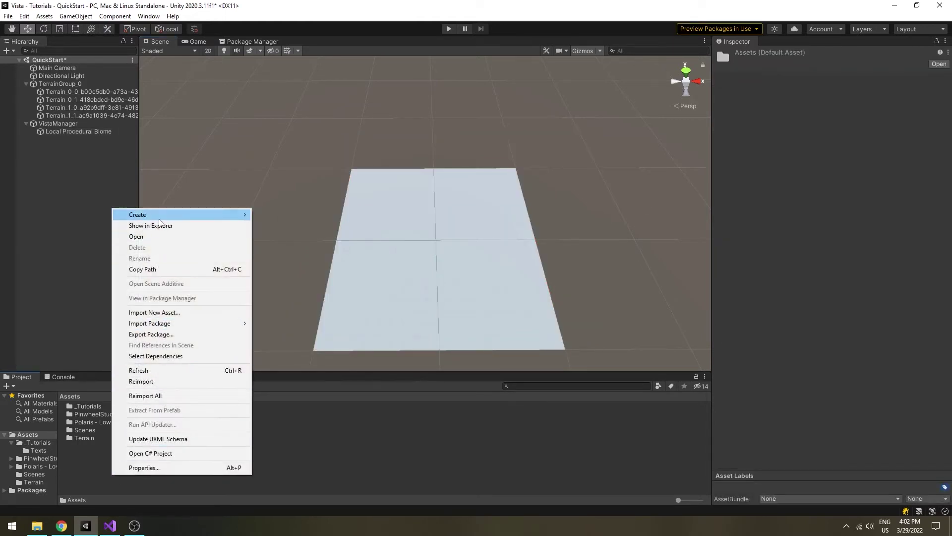
pyautogui.moveTo(159, 220)
pyautogui.moveTo(371, 102)
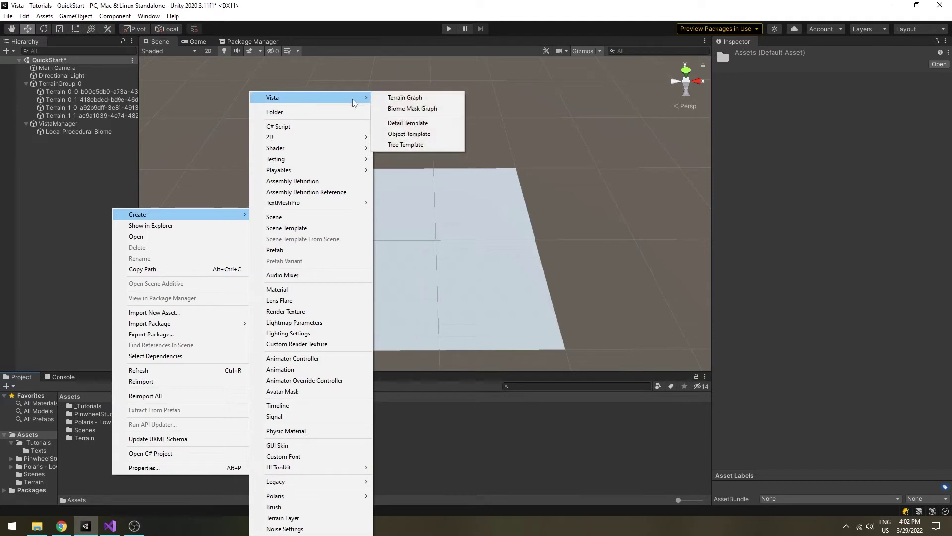
pyautogui.click(405, 97)
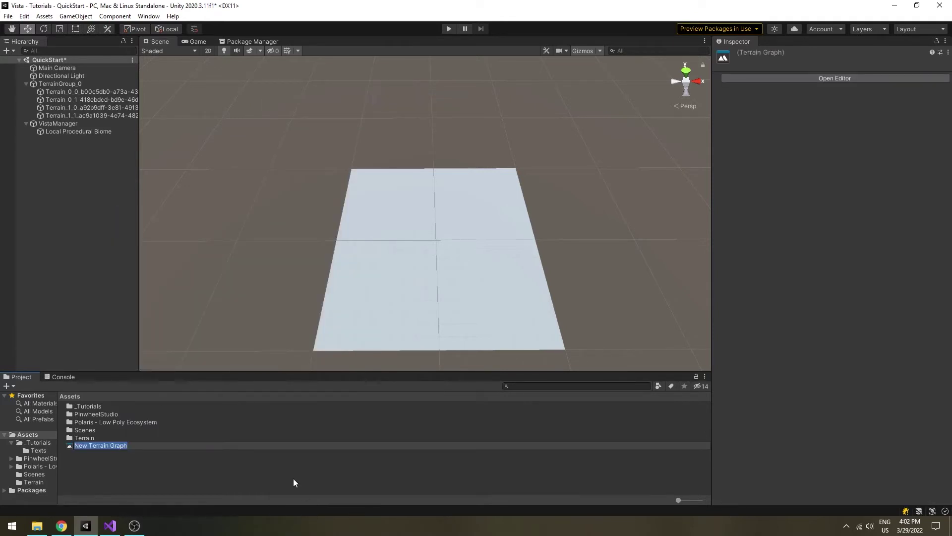
pyautogui.write('MyGraph')
pyautogui.press('Return')
# Drag MyGraph into the Local Procedural Biome's Terrain Graph field and open it in the editor.
pyautogui.click(67, 132)
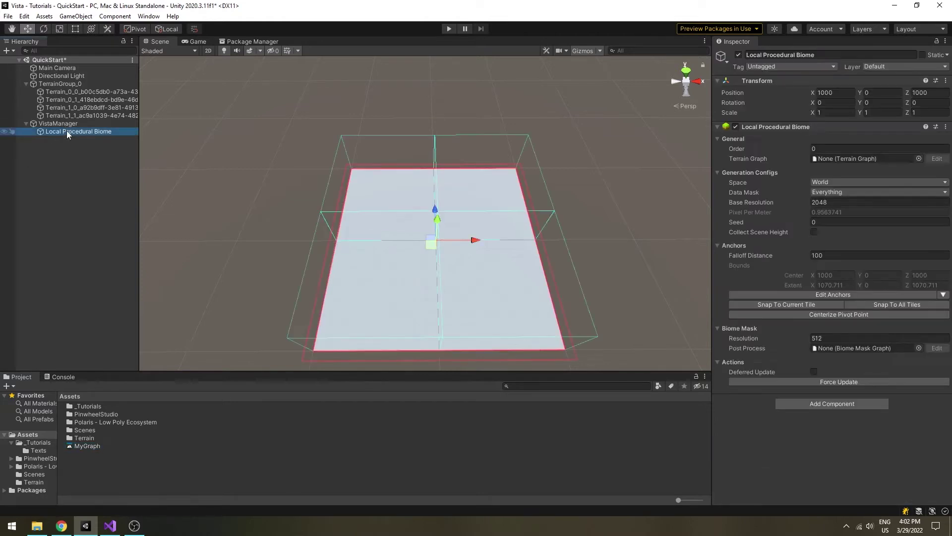
pyautogui.moveTo(86, 450); pyautogui.dragTo(839, 157)
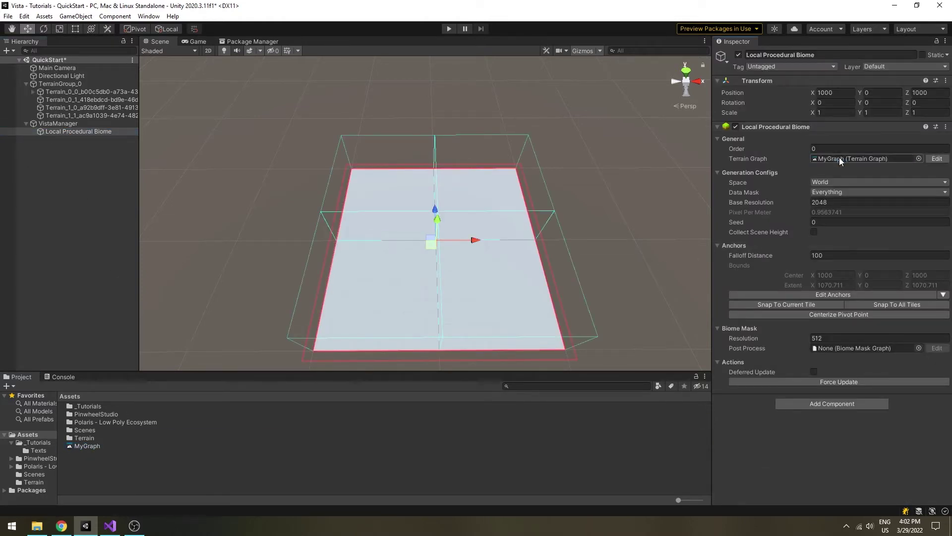
pyautogui.click(937, 159)
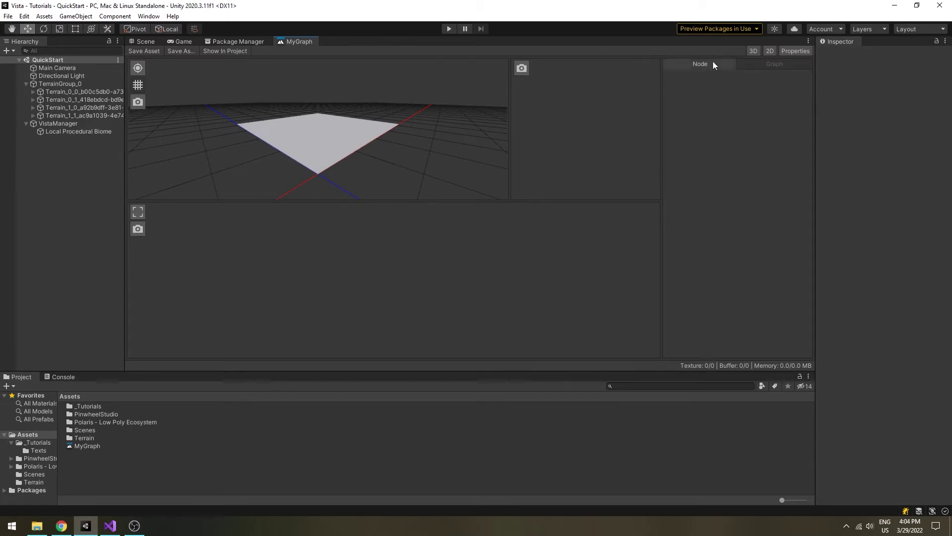
pyautogui.click(797, 50)
pyautogui.click(797, 50)
pyautogui.click(768, 52)
pyautogui.click(752, 51)
pyautogui.click(752, 52)
pyautogui.click(770, 51)
pyautogui.click(796, 52)
pyautogui.click(799, 52)
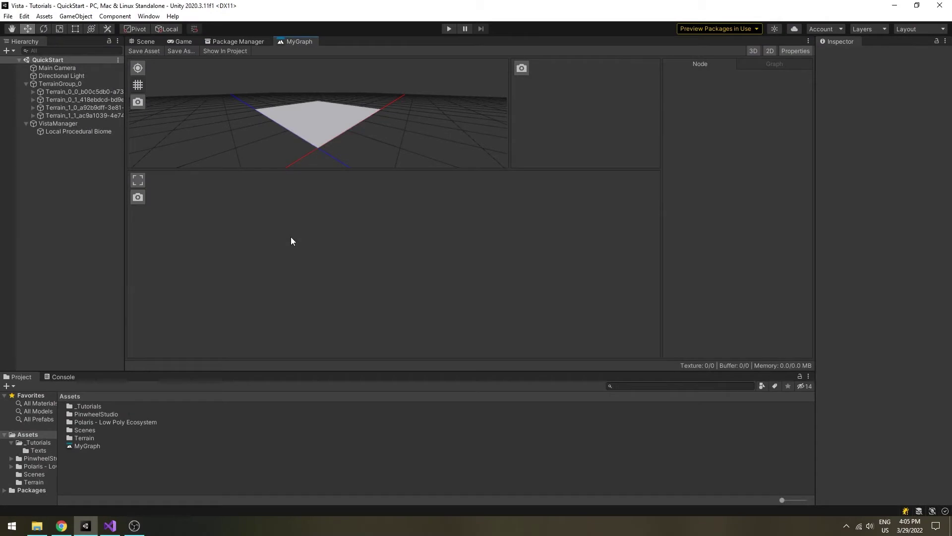
# Add a Base Shape > Noise node from the 'noise' search and orbit the 3D preview.
pyautogui.rightClick(291, 237)
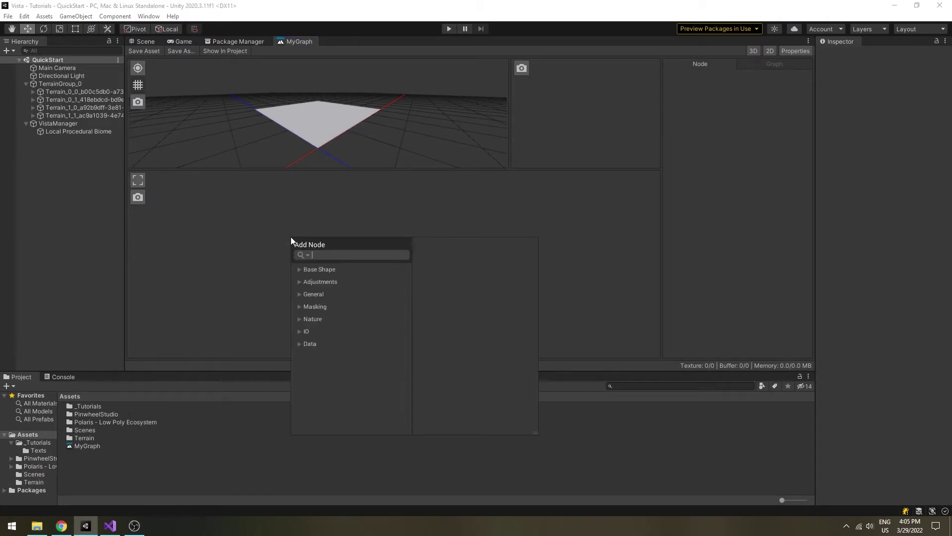
pyautogui.write('noise')
pyautogui.press('Down')
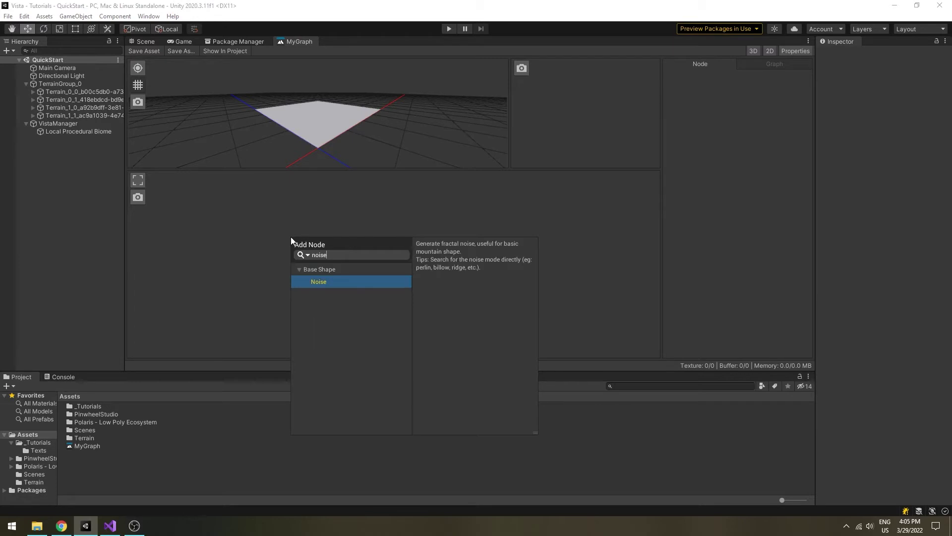
pyautogui.click(335, 284)
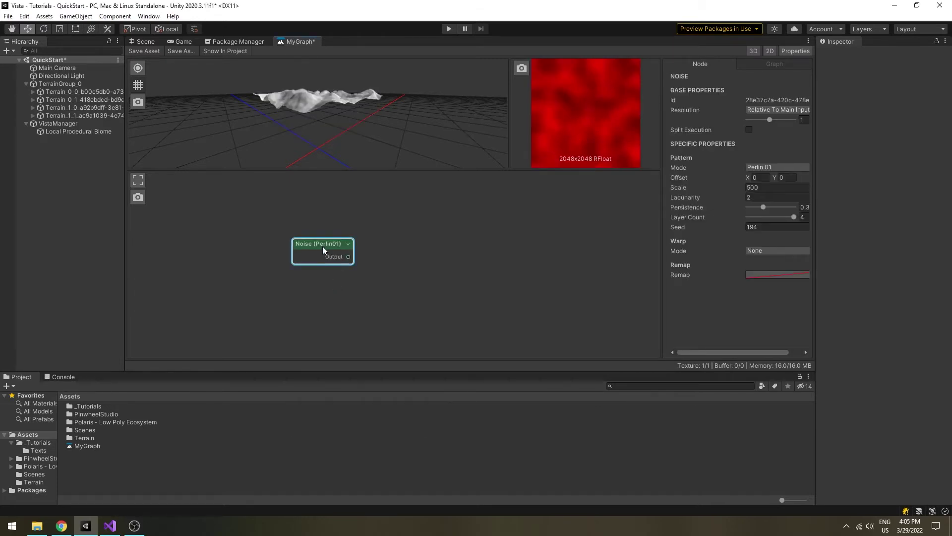
pyautogui.moveTo(416, 85)
pyautogui.mouseDown()
pyautogui.moveTo(270, 143)
pyautogui.moveTo(410, 75)
pyautogui.mouseUp()
pyautogui.moveTo(346, 151); pyautogui.dragTo(564, 104)
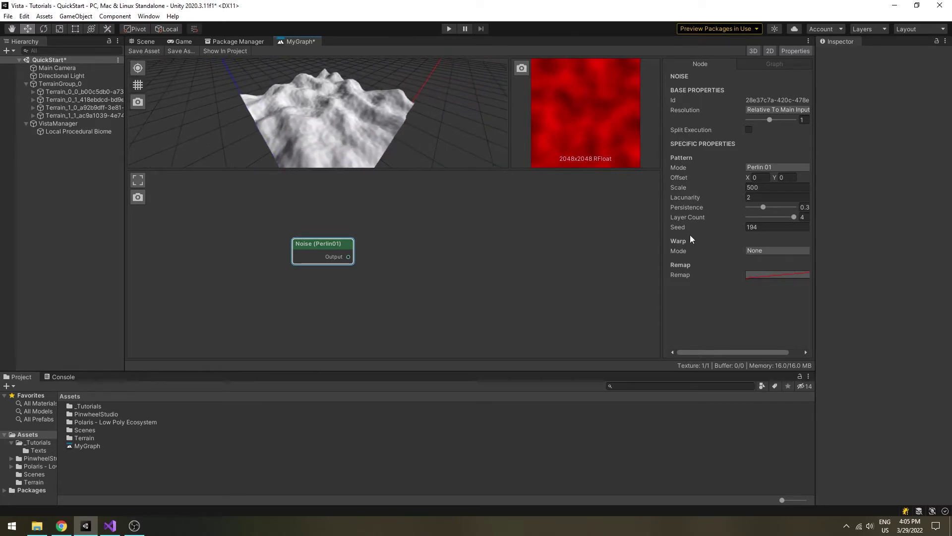
# Add a Hydraulic Erosion node and connect Noise Output to its Height input.
pyautogui.click(405, 246)
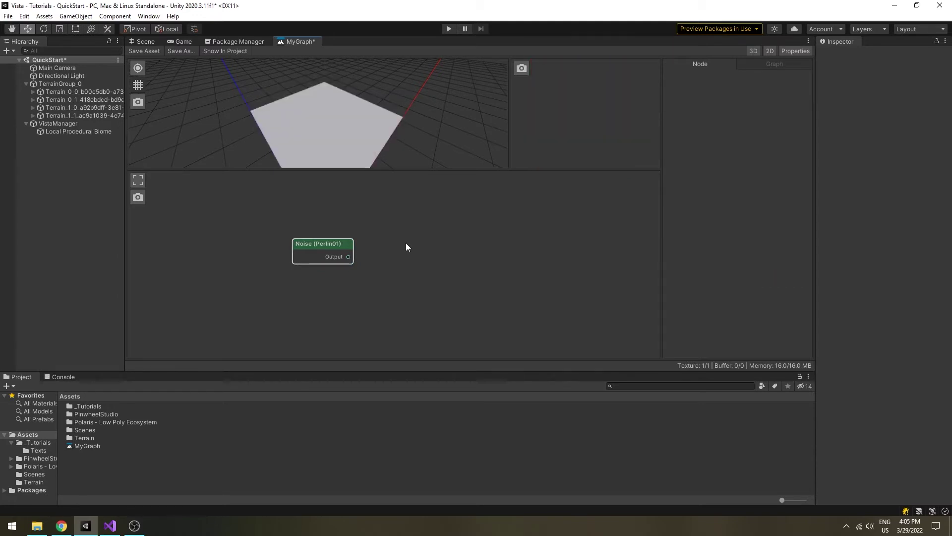
pyautogui.press('space')
pyautogui.write('hydr')
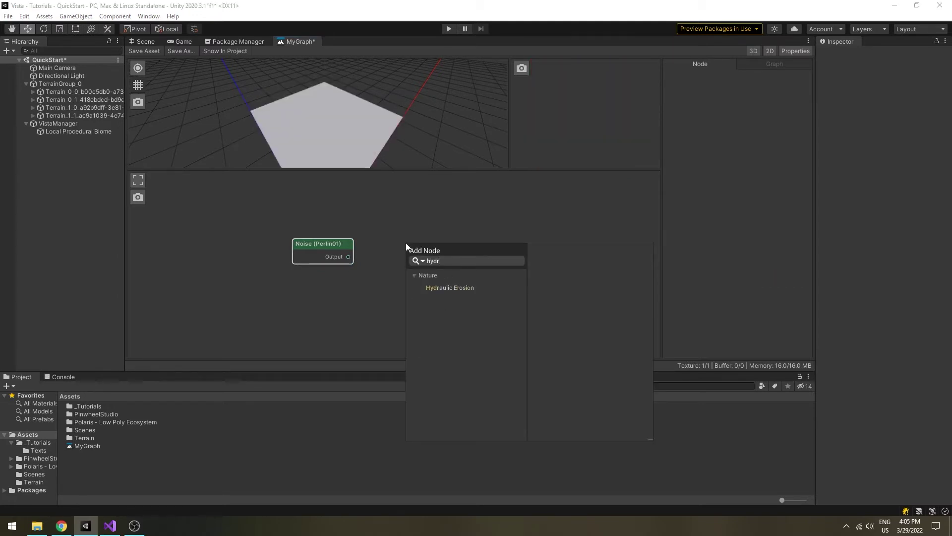
pyautogui.press('Down')
pyautogui.press('Down')
pyautogui.press('Return')
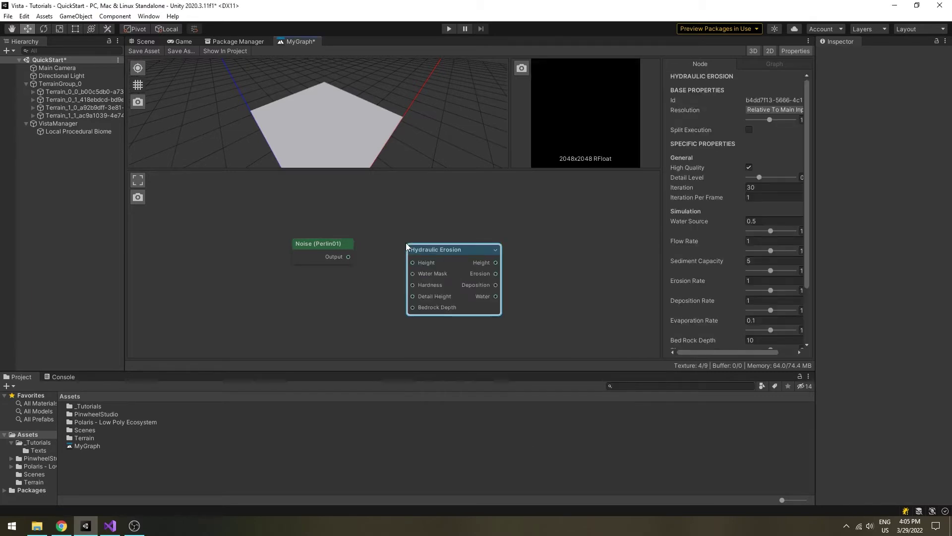
pyautogui.moveTo(441, 250); pyautogui.dragTo(443, 244)
pyautogui.moveTo(349, 256); pyautogui.dragTo(414, 257)
# Select Hydraulic Erosion and orbit the preview of the eroded terrain.
pyautogui.click(429, 208)
pyautogui.click(454, 245)
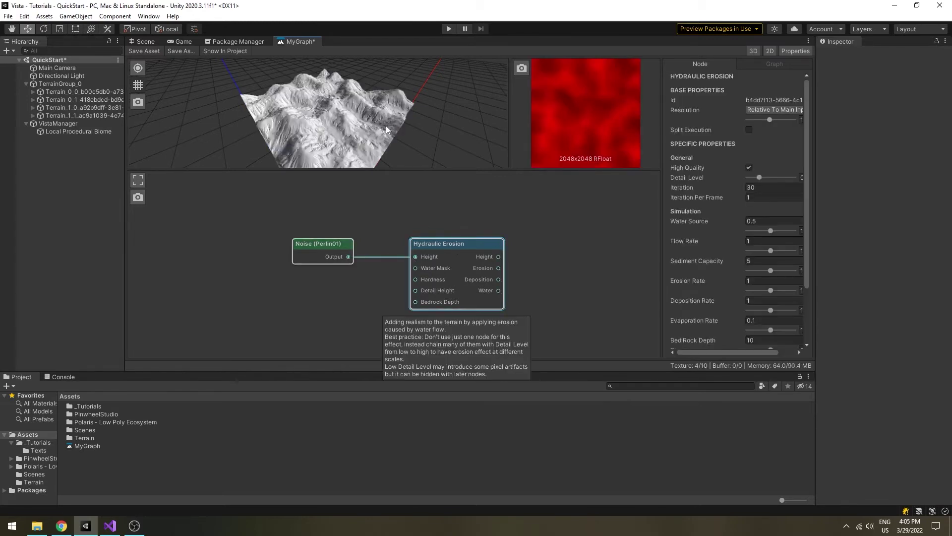
pyautogui.scroll(5, 386, 126)
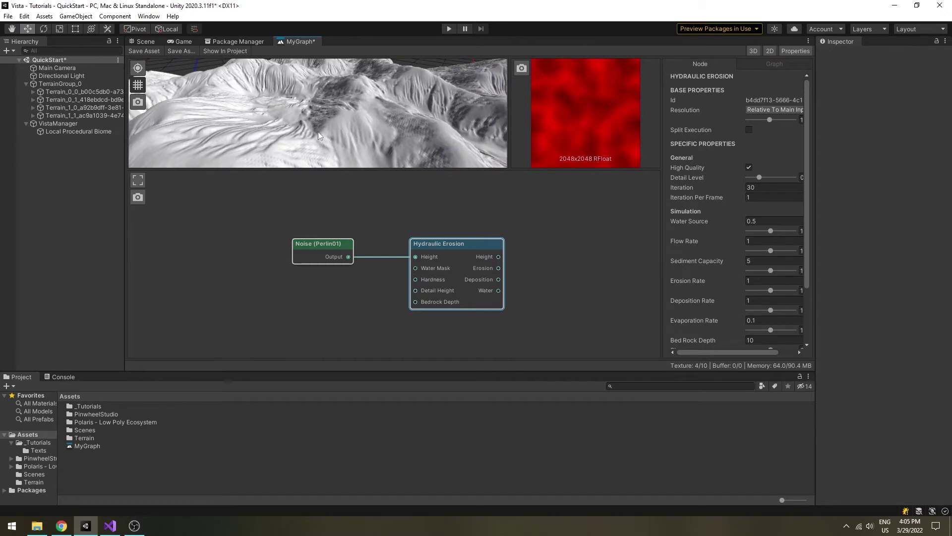
pyautogui.moveTo(317, 131); pyautogui.dragTo(348, 109)
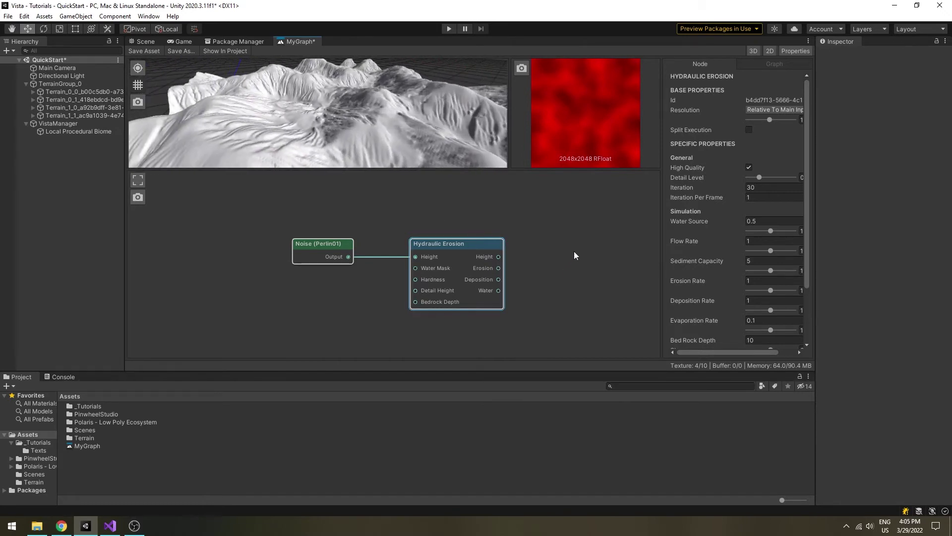
pyautogui.moveTo(578, 246); pyautogui.dragTo(433, 248, button='middle')
# Add a Height Output node, wire Hydraulic Erosion's Height into its Input, and save MyGraph.
pyautogui.rightClick(433, 248)
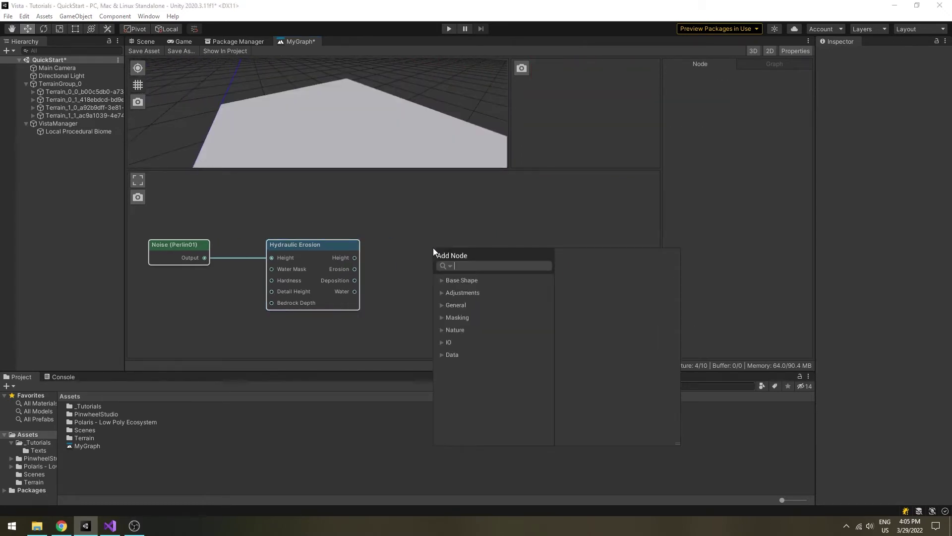
pyautogui.write('height')
pyautogui.press('Down')
pyautogui.press('Down')
pyautogui.press('Down')
pyautogui.press('Down')
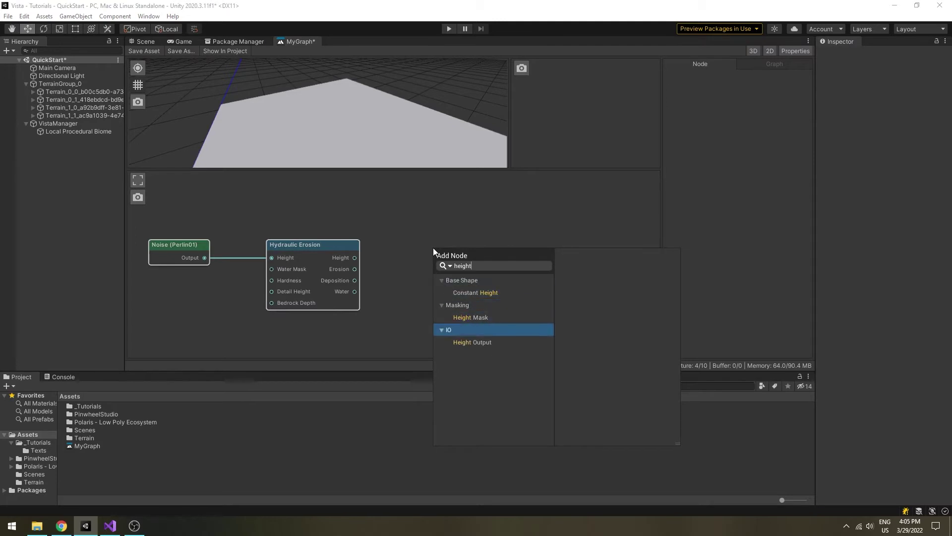
pyautogui.press('Down')
pyautogui.press('Return')
pyautogui.moveTo(439, 252); pyautogui.dragTo(411, 242)
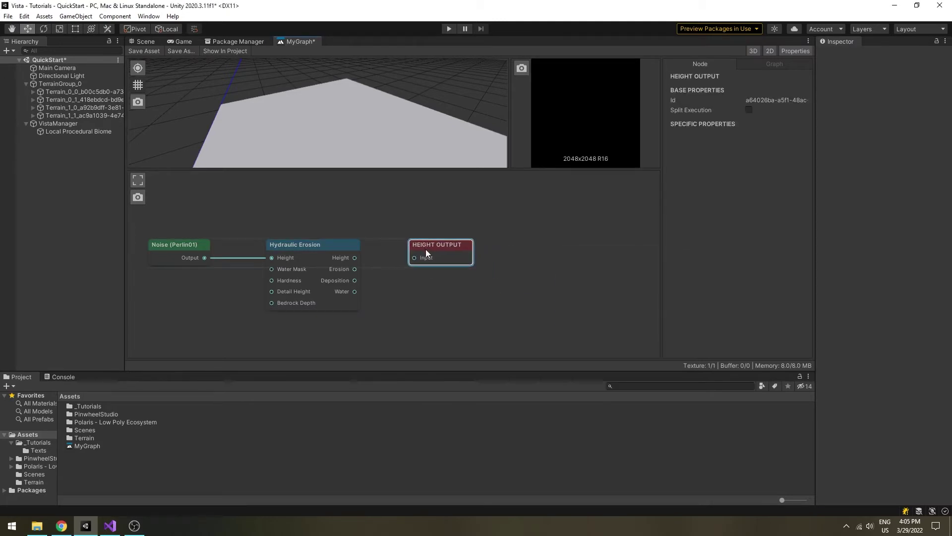
pyautogui.moveTo(355, 258); pyautogui.dragTo(405, 258)
pyautogui.click(156, 50)
# Switch to the Scene view and zoom in on the eroded mountain terrain.
pyautogui.click(151, 41)
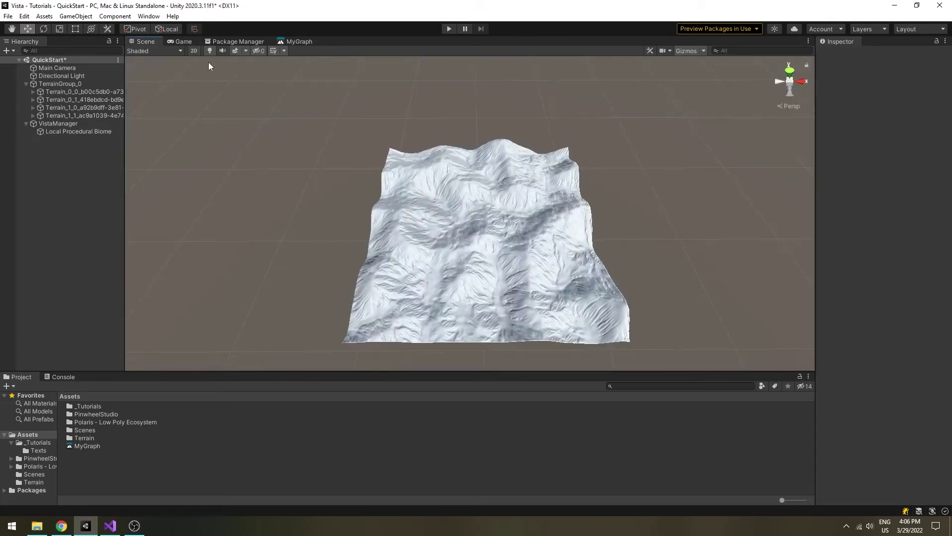
pyautogui.scroll(10, 429, 203)
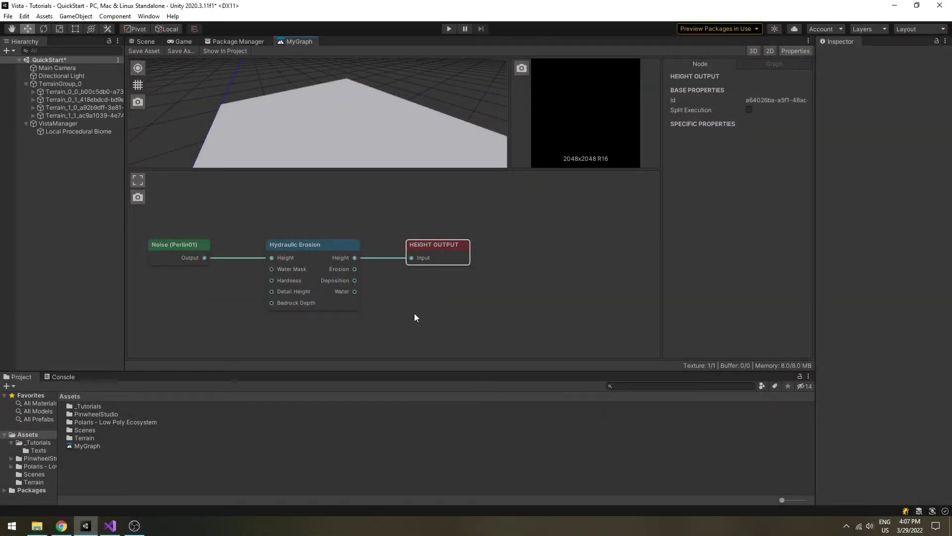
# Make room below the height chain and add the first Texture Output node.
pyautogui.press('f')
pyautogui.click(465, 272)
pyautogui.scroll(-3, 471, 297)
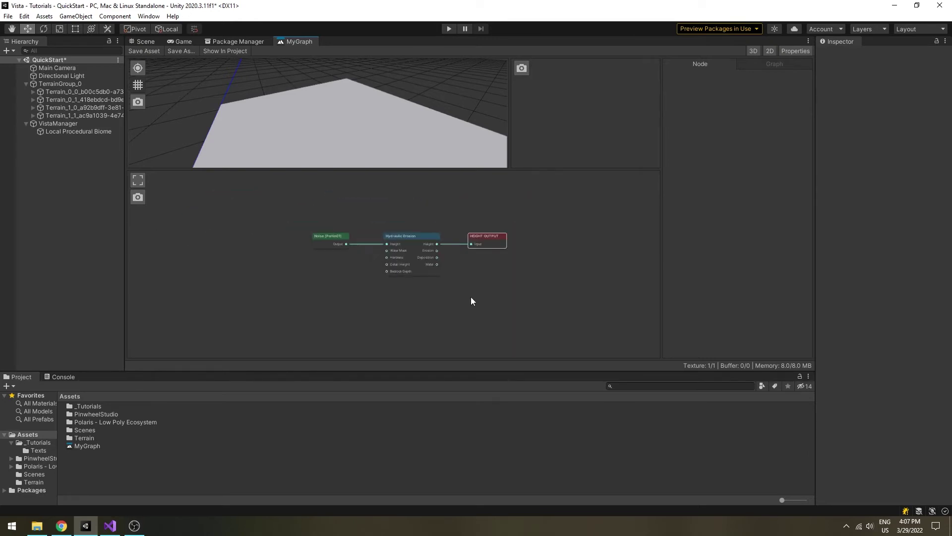
pyautogui.moveTo(498, 326); pyautogui.dragTo(482, 294, button='middle')
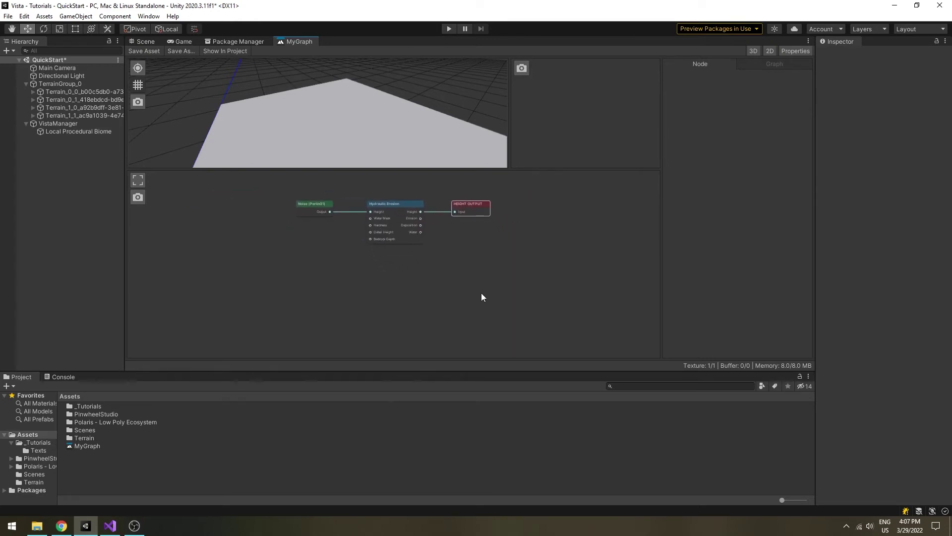
pyautogui.rightClick(460, 267)
pyautogui.write('height')
pyautogui.press('Escape')
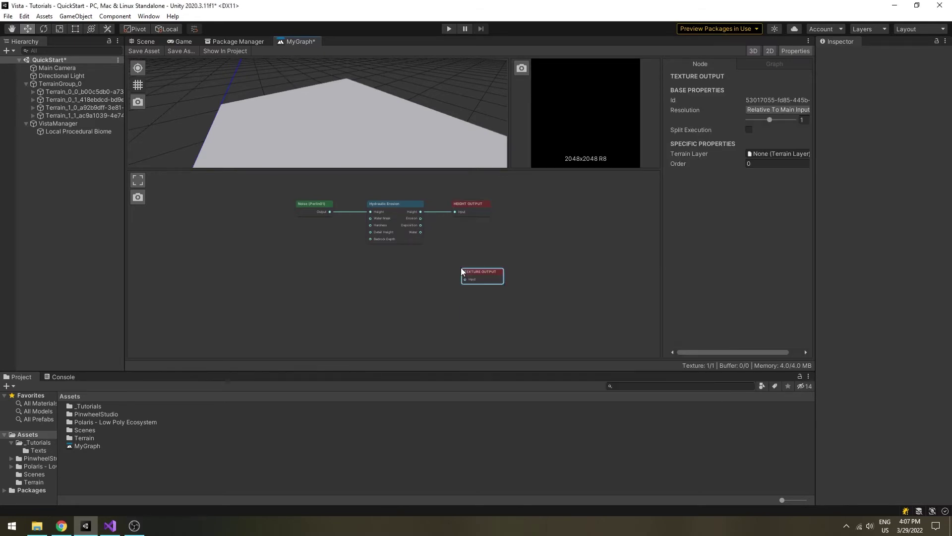
pyautogui.scroll(2, 490, 305)
pyautogui.moveTo(471, 266); pyautogui.dragTo(457, 268)
pyautogui.click(450, 301)
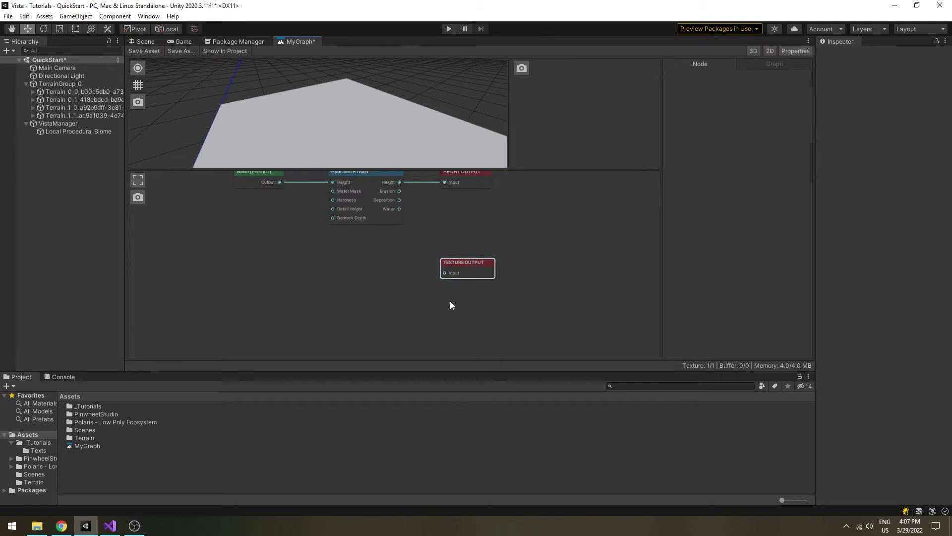
# Add a second Texture Output node below the first one.
pyautogui.press('space')
pyautogui.write('tex')
pyautogui.press('Down')
pyautogui.press('Return')
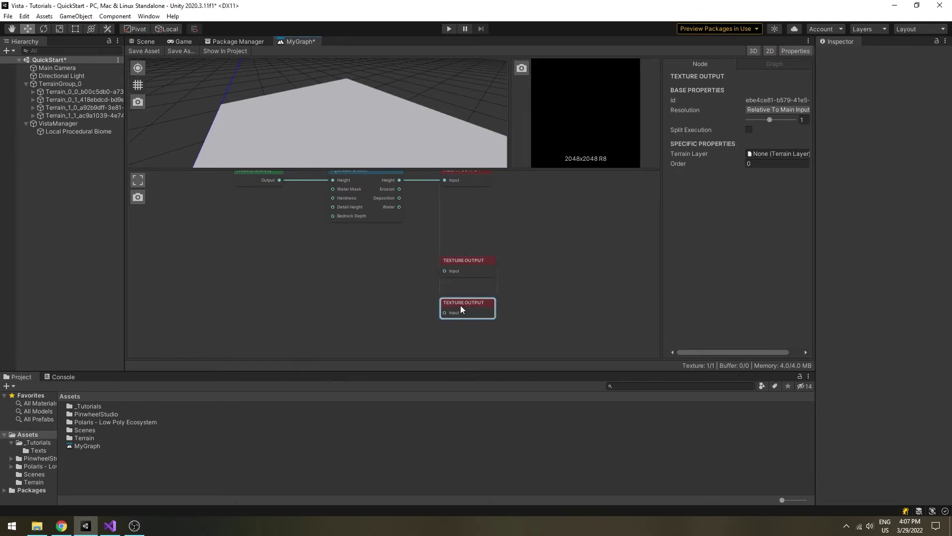
pyautogui.click(463, 266)
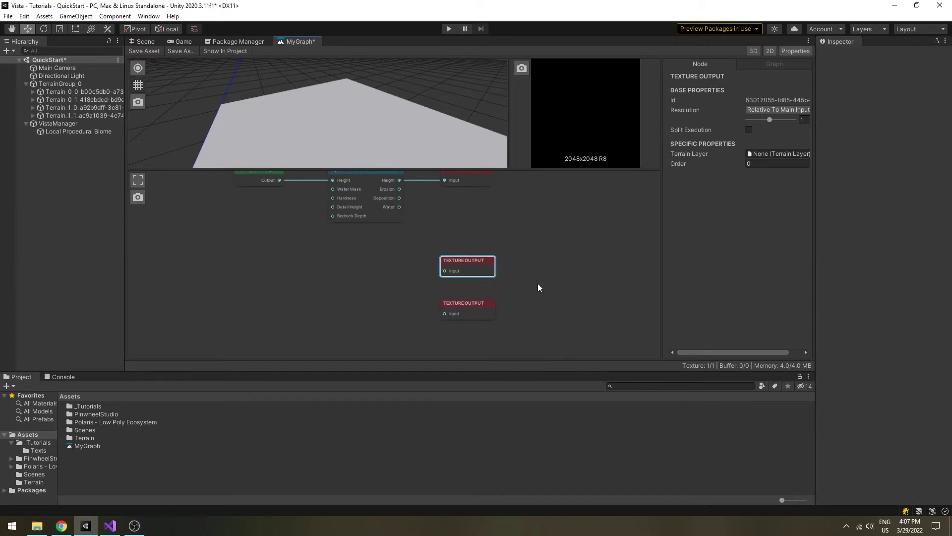
pyautogui.scroll(-5, 538, 287)
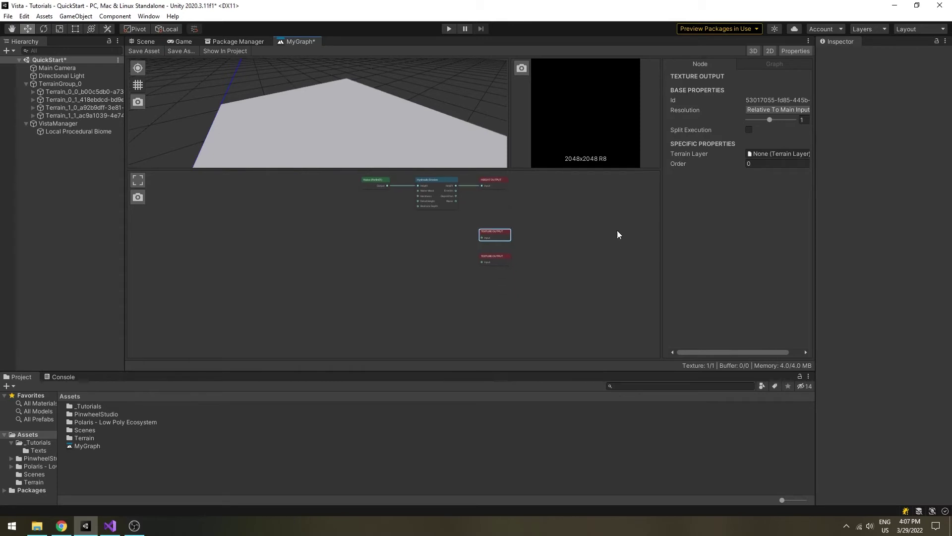
# Assign the VistaSample_Grass terrain layer to the upper Texture Output.
pyautogui.moveTo(663, 193); pyautogui.dragTo(638, 196)
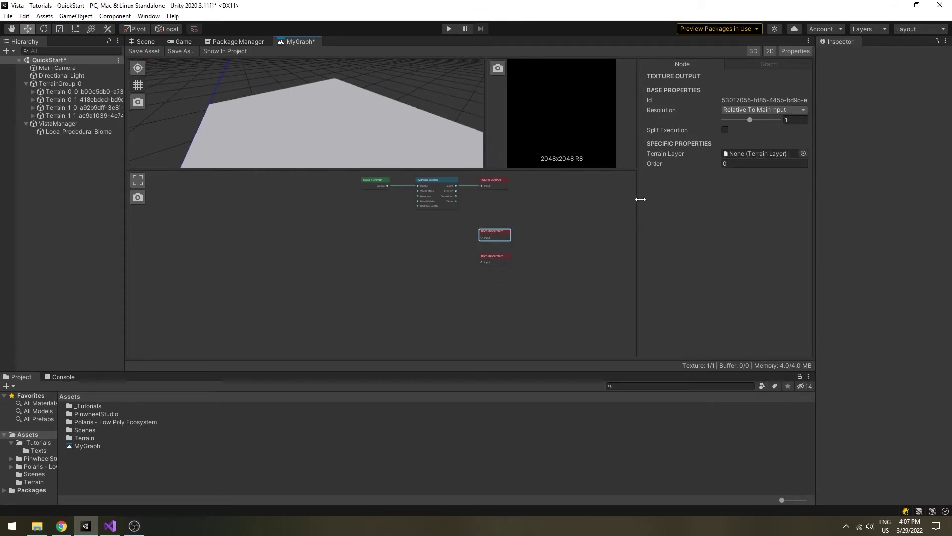
pyautogui.click(805, 153)
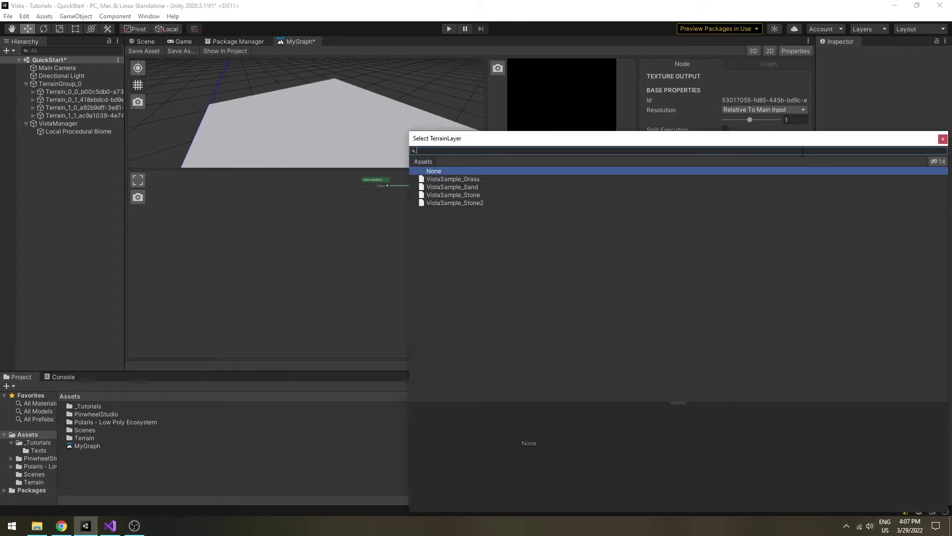
pyautogui.doubleClick(459, 179)
# Assign the VistaSample_Sand terrain layer to the second Texture Output.
pyautogui.moveTo(499, 257); pyautogui.dragTo(496, 268)
pyautogui.click(802, 155)
pyautogui.doubleClick(483, 187)
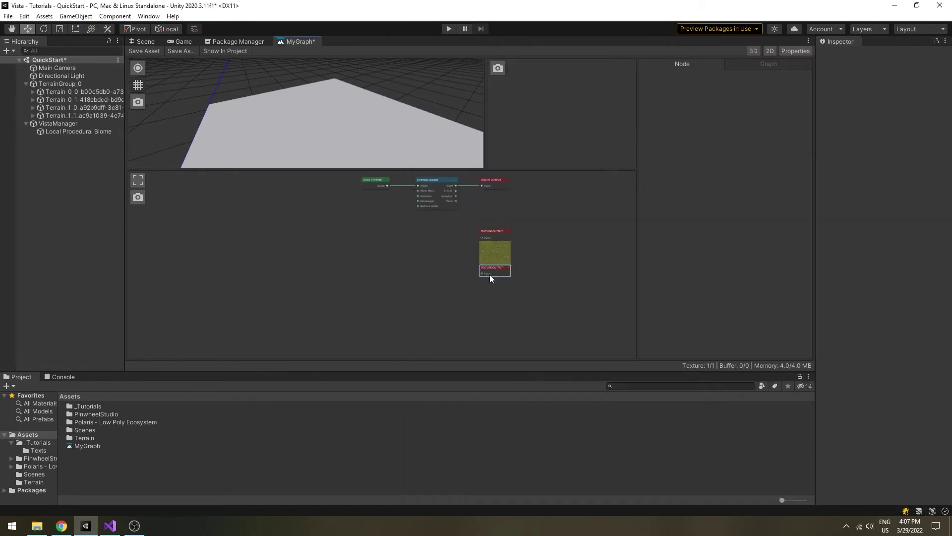
# Add a Weight Blend node beside the two Texture Output nodes.
pyautogui.click(457, 257)
pyautogui.press('space')
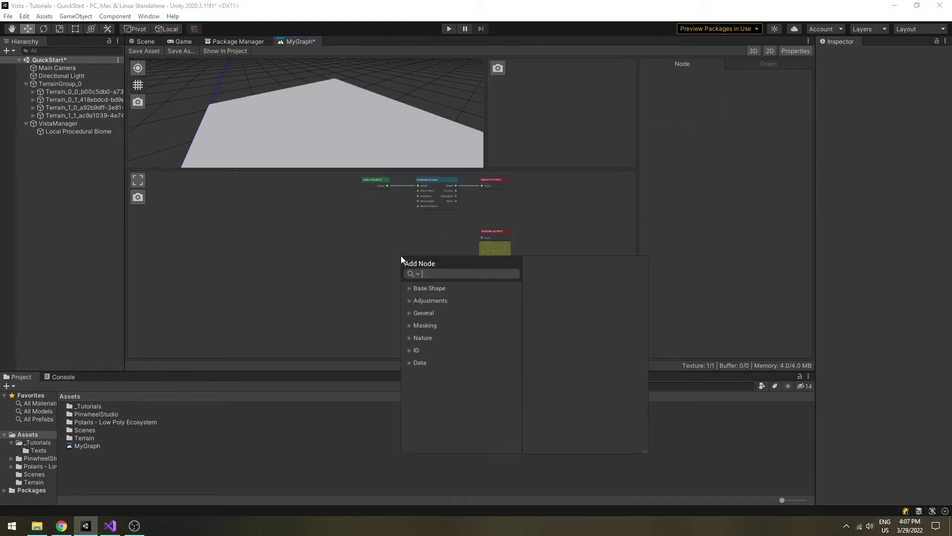
pyautogui.write('weight')
pyautogui.press('Down')
pyautogui.press('Down')
pyautogui.press('Return')
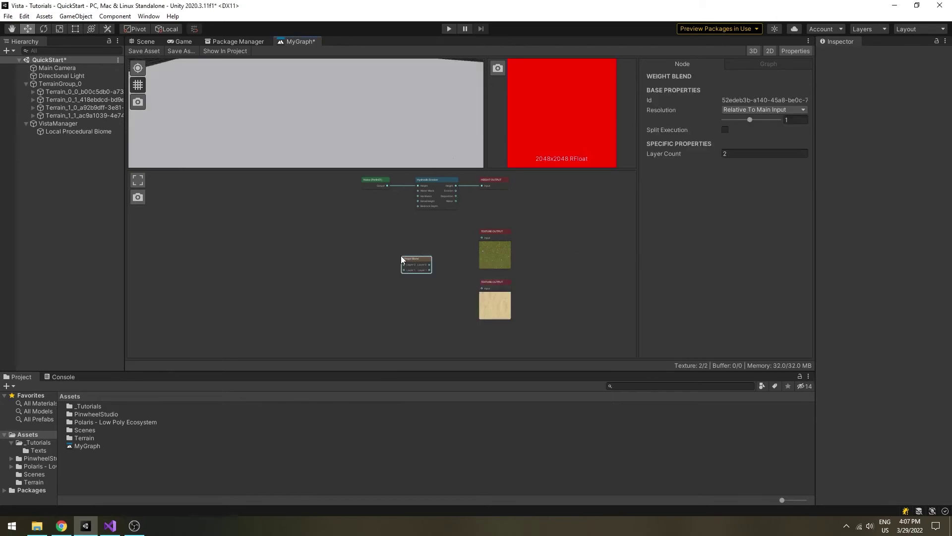
pyautogui.scroll(3, 401, 255)
pyautogui.moveTo(422, 267); pyautogui.dragTo(439, 262)
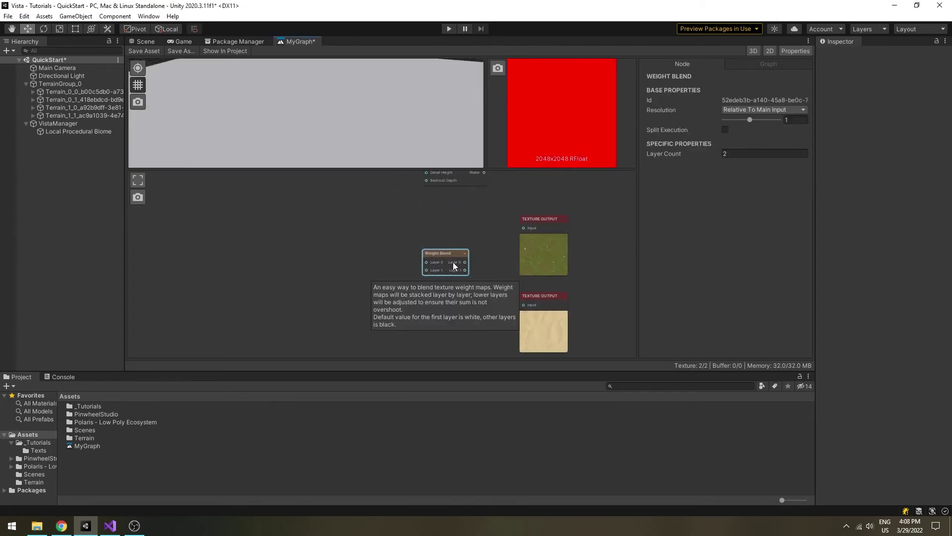
# Wire Weight Blend Layer 0 to the grass output and Layer 1 to the sand output.
pyautogui.moveTo(519, 225); pyautogui.dragTo(519, 225)
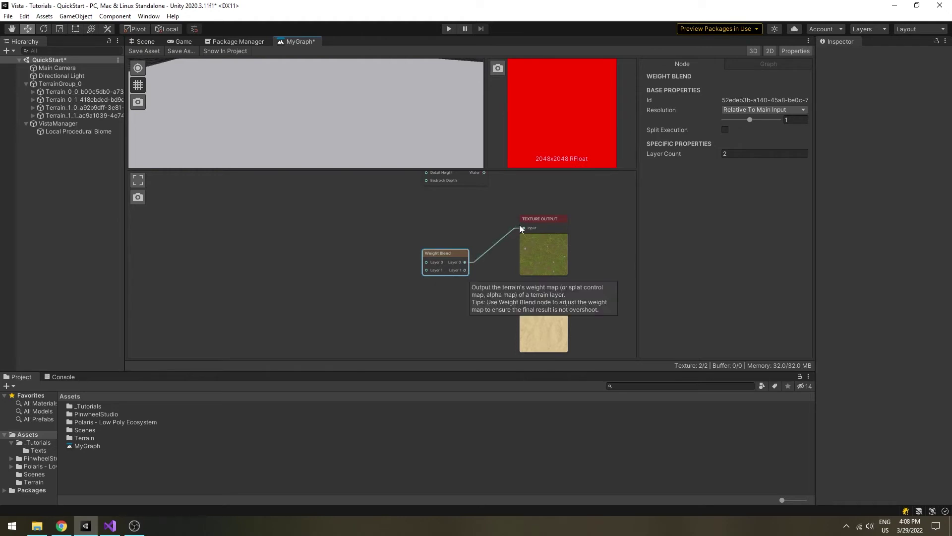
pyautogui.moveTo(465, 271); pyautogui.dragTo(529, 309)
pyautogui.moveTo(529, 310); pyautogui.dragTo(525, 288, button='middle')
pyautogui.click(463, 281)
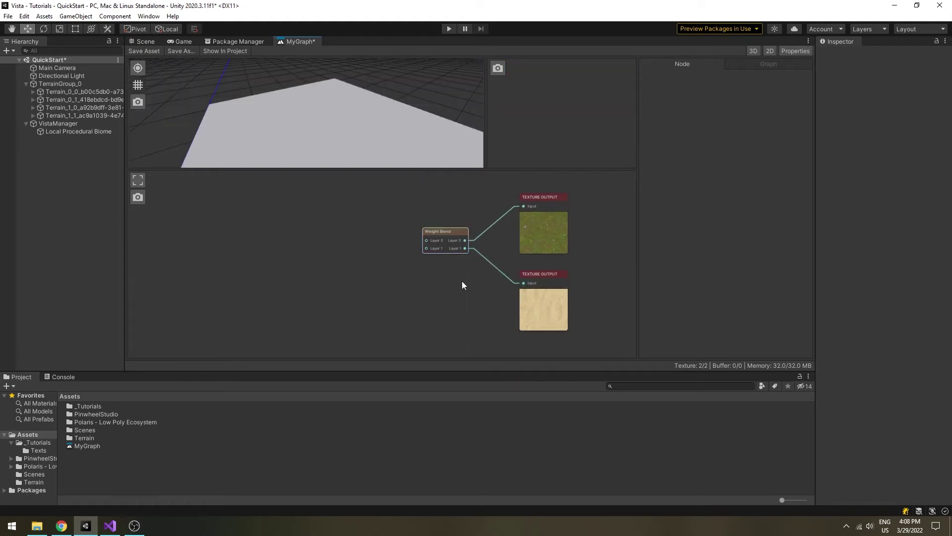
pyautogui.scroll(-3, 462, 280)
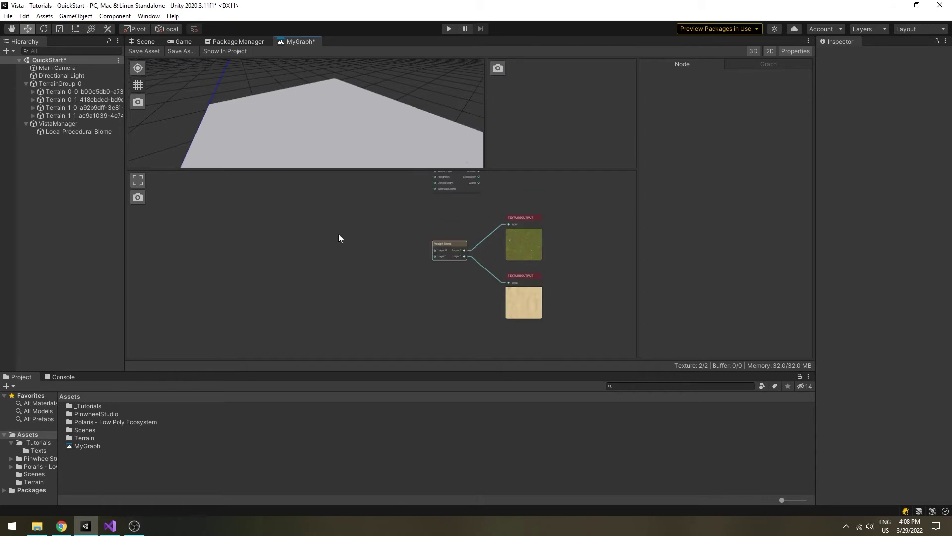
pyautogui.moveTo(334, 236); pyautogui.dragTo(378, 274, button='middle')
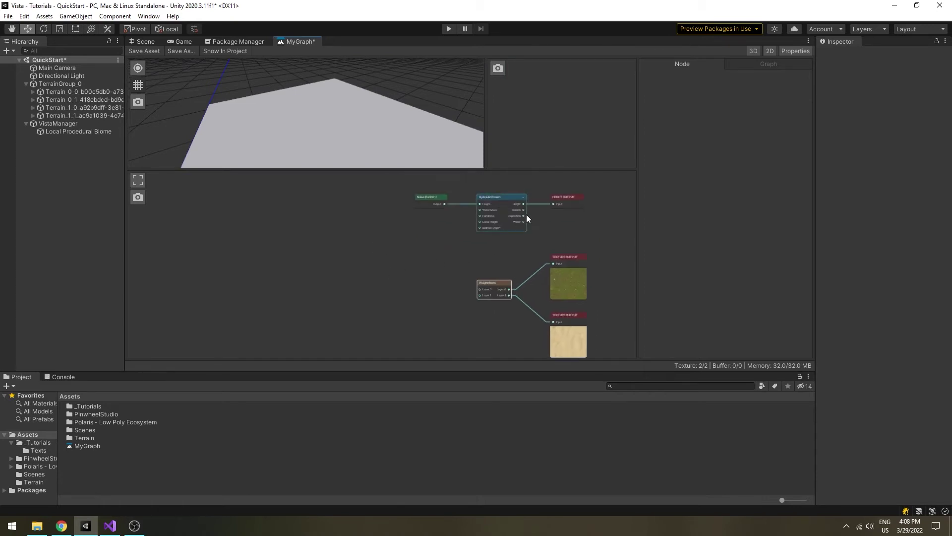
# Add a Remap node between Hydraulic Erosion's Erosion output and Weight Blend's Layer 1.
pyautogui.rightClick(370, 283)
pyautogui.write('remap')
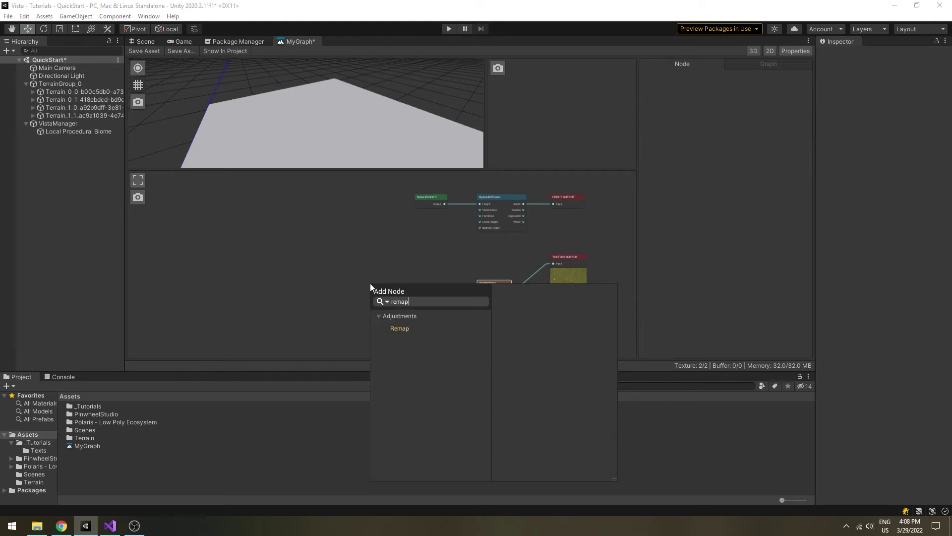
pyautogui.press('Down')
pyautogui.press('Return')
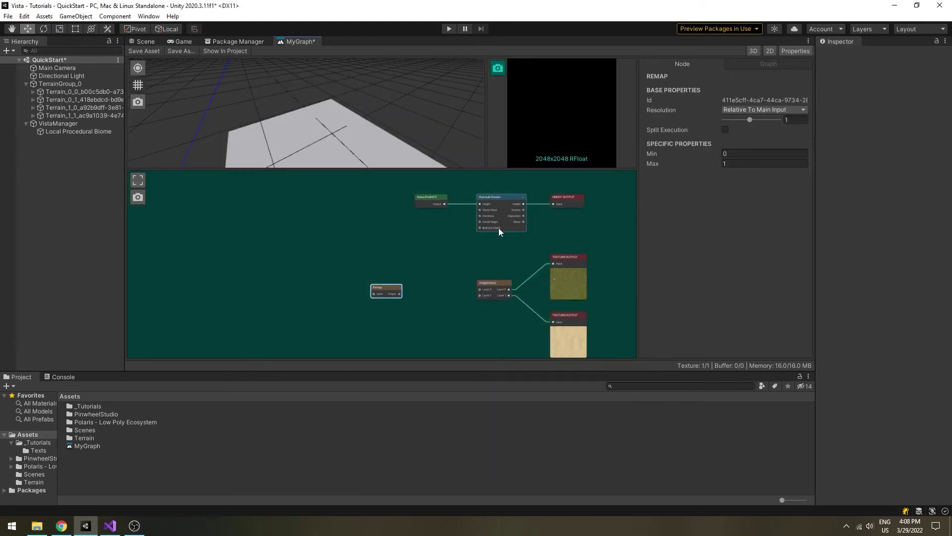
pyautogui.moveTo(526, 211); pyautogui.dragTo(403, 297)
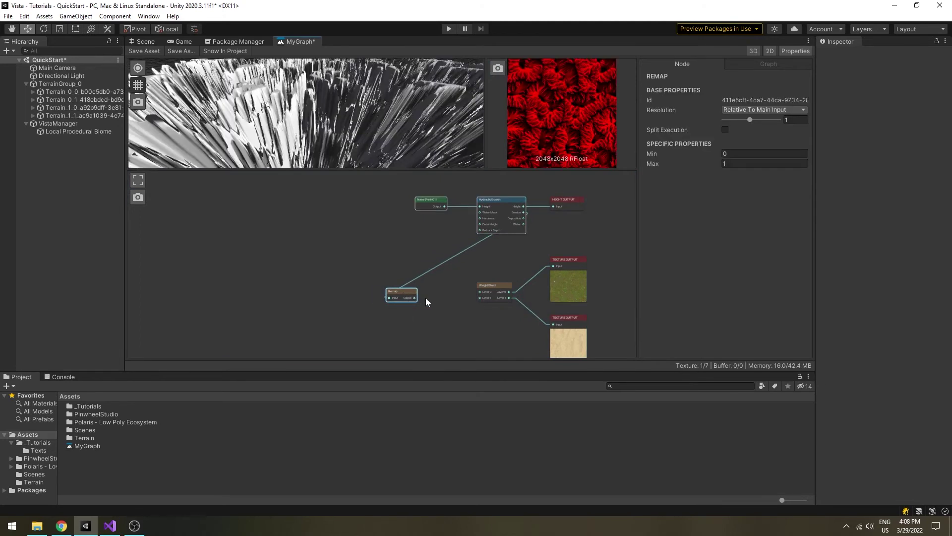
pyautogui.moveTo(478, 299); pyautogui.dragTo(478, 298)
pyautogui.moveTo(409, 300); pyautogui.dragTo(404, 295)
pyautogui.moveTo(513, 321); pyautogui.dragTo(457, 310, button='middle')
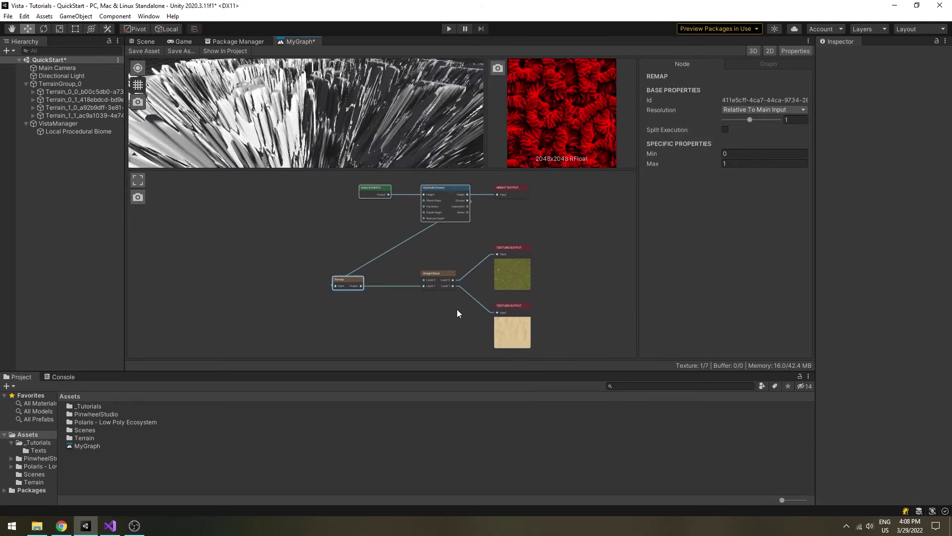
pyautogui.click(457, 310)
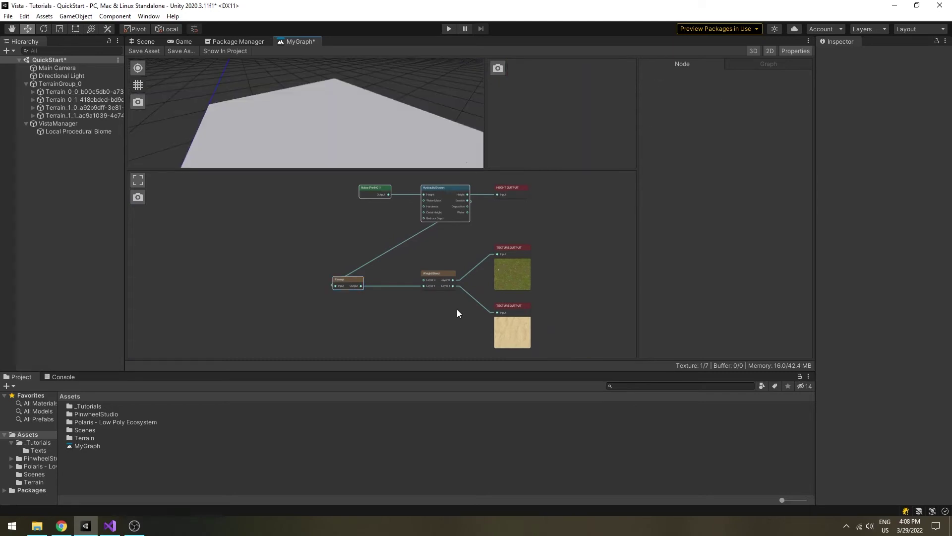
# Preview Weight Blend and both Texture Outputs, then save the graph.
pyautogui.click(435, 278)
pyautogui.click(522, 267)
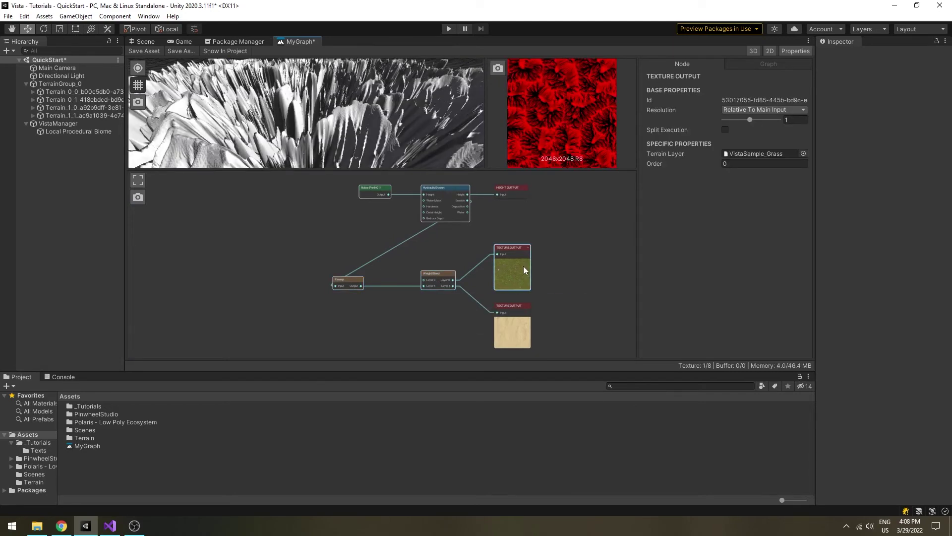
pyautogui.click(518, 344)
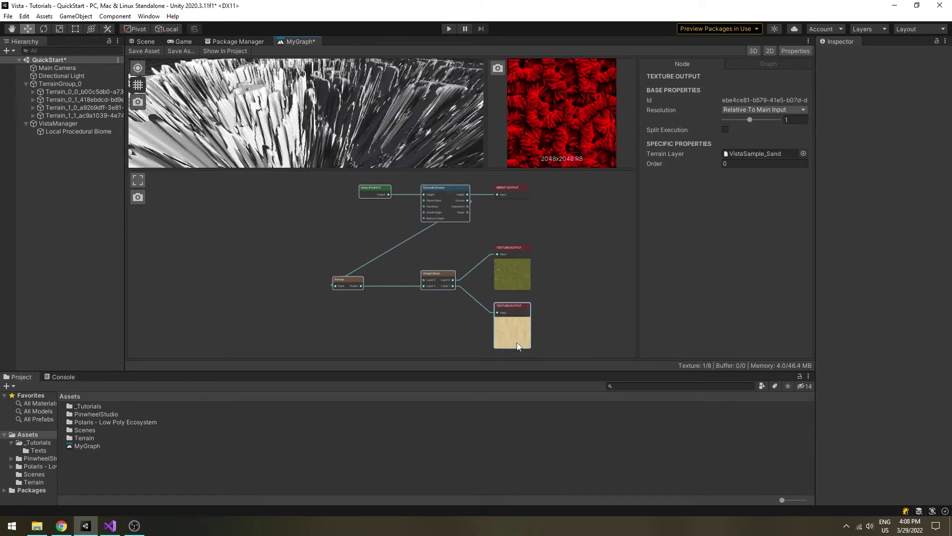
pyautogui.click(147, 54)
# View the textured terrain in the Scene and check the FoliageTemplate folder's Create > Vista menu.
pyautogui.click(145, 42)
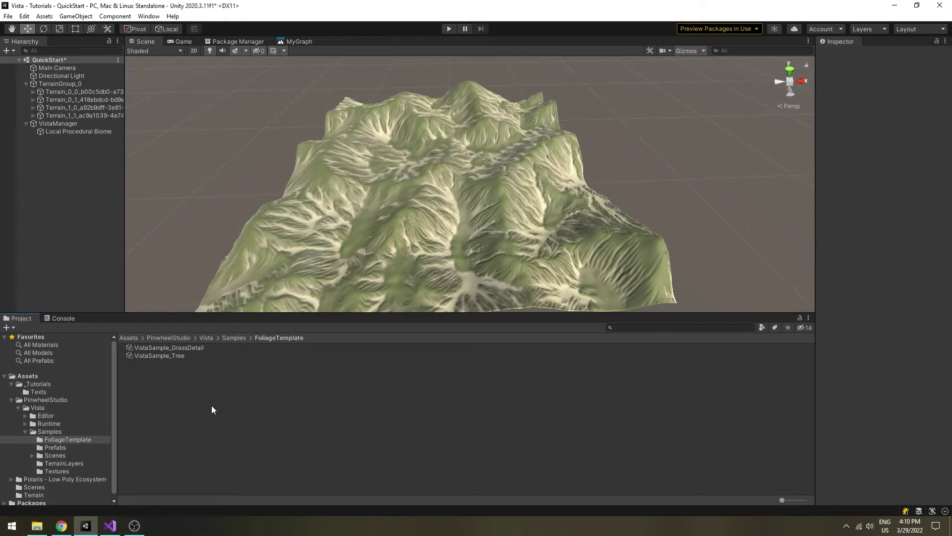
pyautogui.rightClick(174, 422)
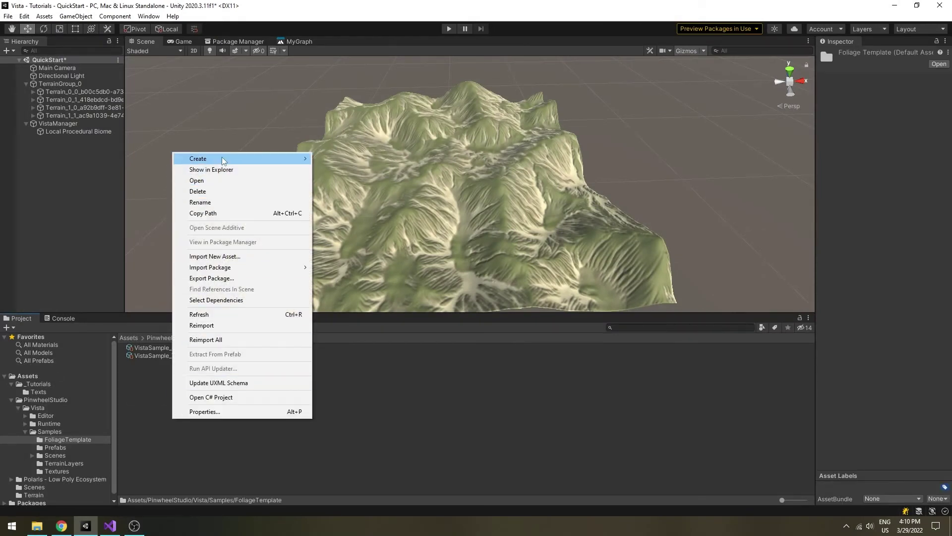
pyautogui.moveTo(245, 159)
pyautogui.moveTo(366, 99)
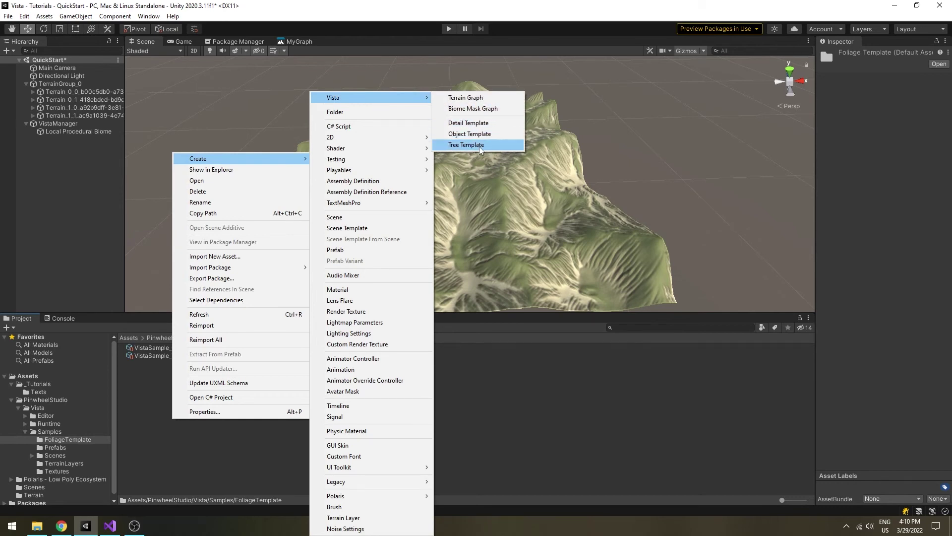
pyautogui.click(149, 382)
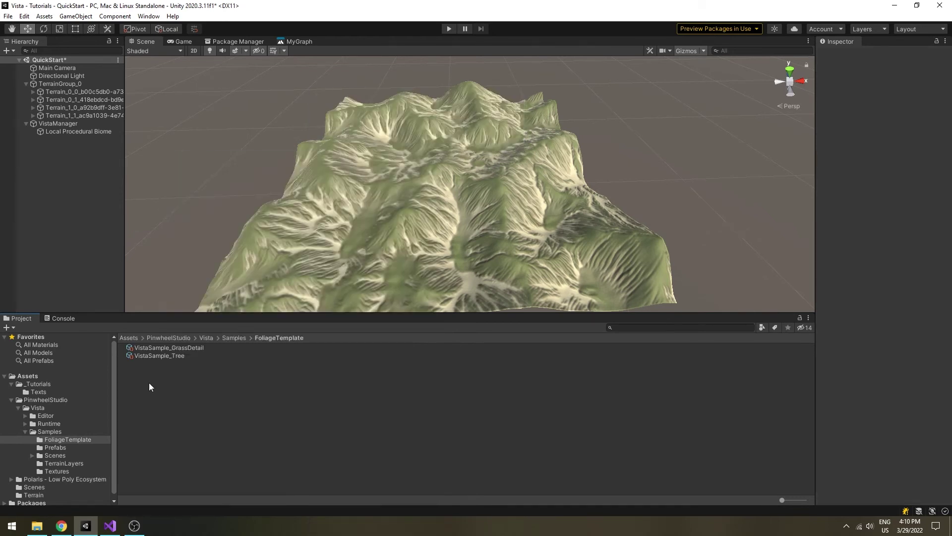
# Inspect the VistaSample_GrassDetail and VistaSample_Tree templates, then clear the selection.
pyautogui.click(167, 350)
pyautogui.click(164, 356)
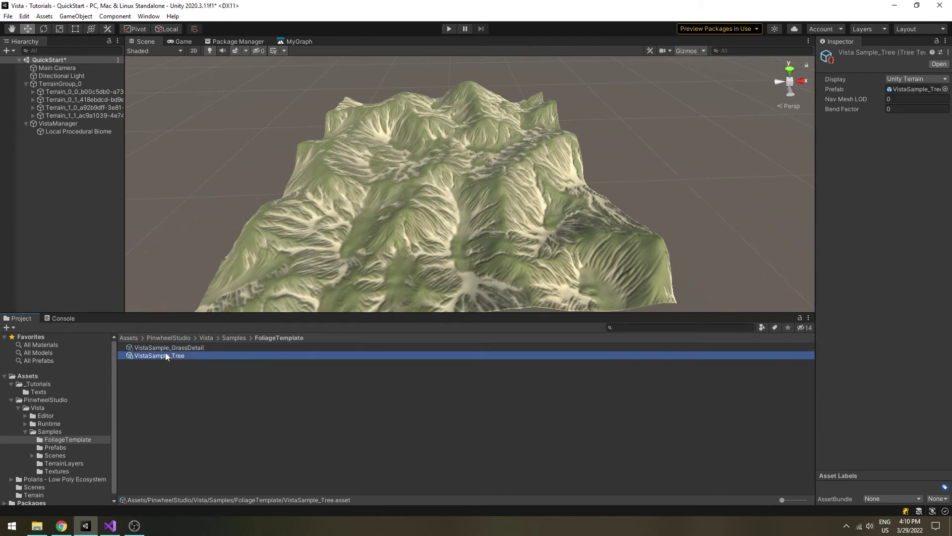
pyautogui.click(166, 349)
pyautogui.click(347, 406)
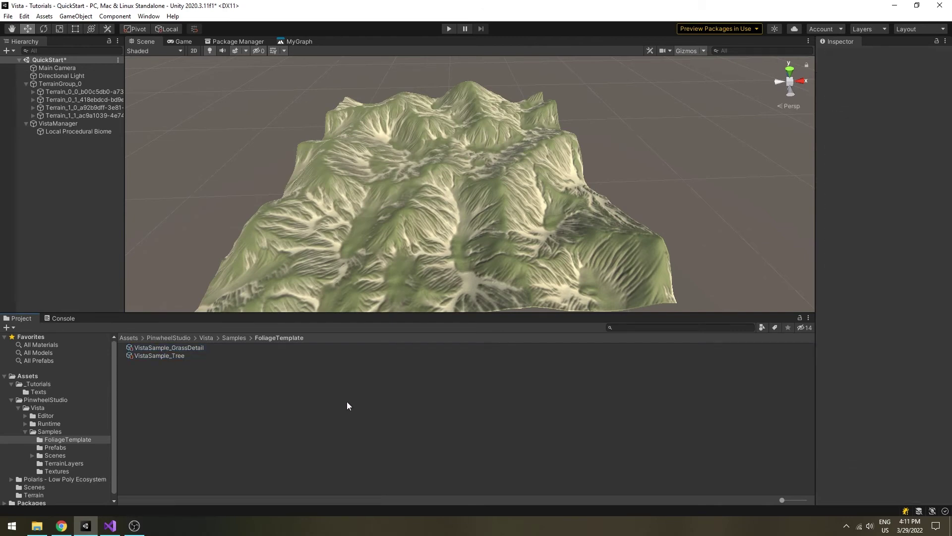
# Back in MyGraph, add a Point Grid node with density 16.
pyautogui.click(297, 42)
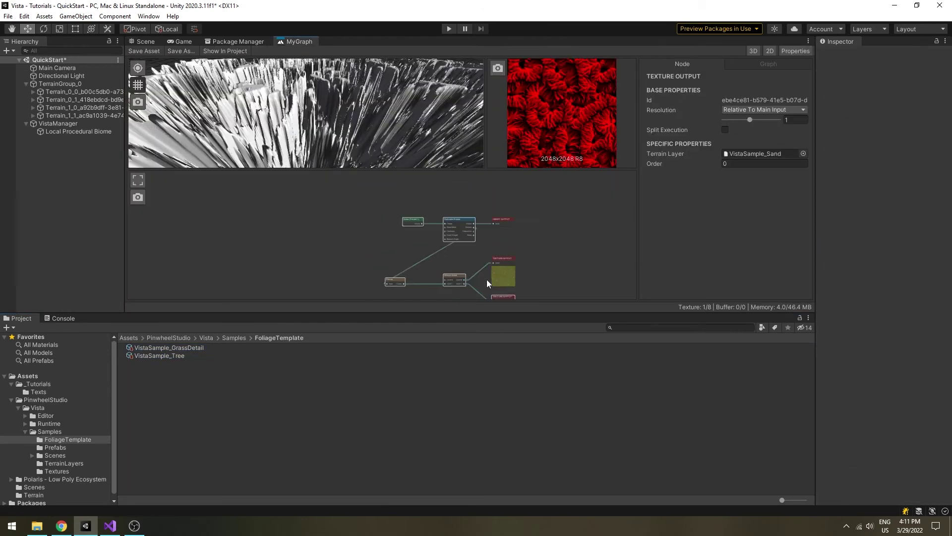
pyautogui.moveTo(487, 282); pyautogui.dragTo(514, 194, button='middle')
pyautogui.click(515, 193)
pyautogui.moveTo(445, 312); pyautogui.dragTo(446, 371)
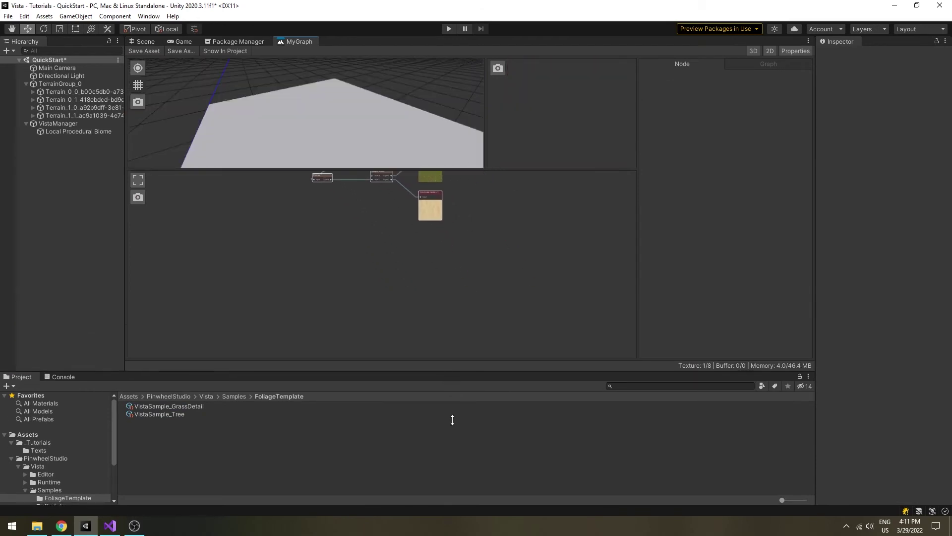
pyautogui.press('space')
pyautogui.write('point')
pyautogui.press('Down')
pyautogui.press('Down')
pyautogui.press('Return')
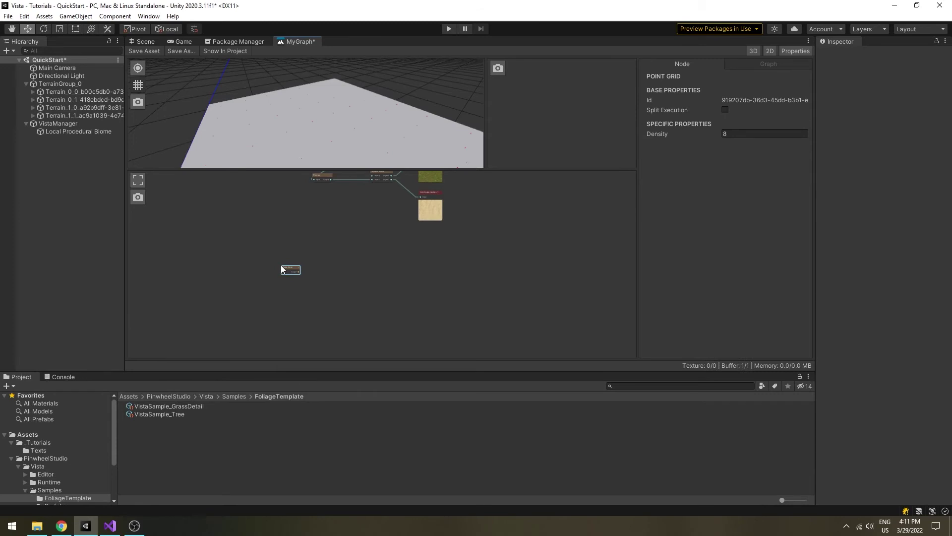
pyautogui.scroll(5, 347, 88)
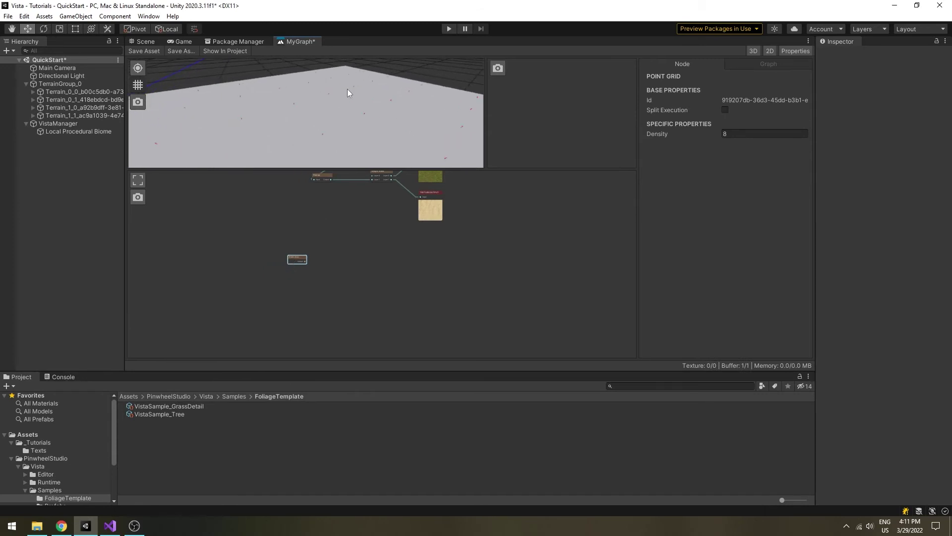
pyautogui.moveTo(350, 106); pyautogui.dragTo(362, 131)
pyautogui.scroll(4, 347, 260)
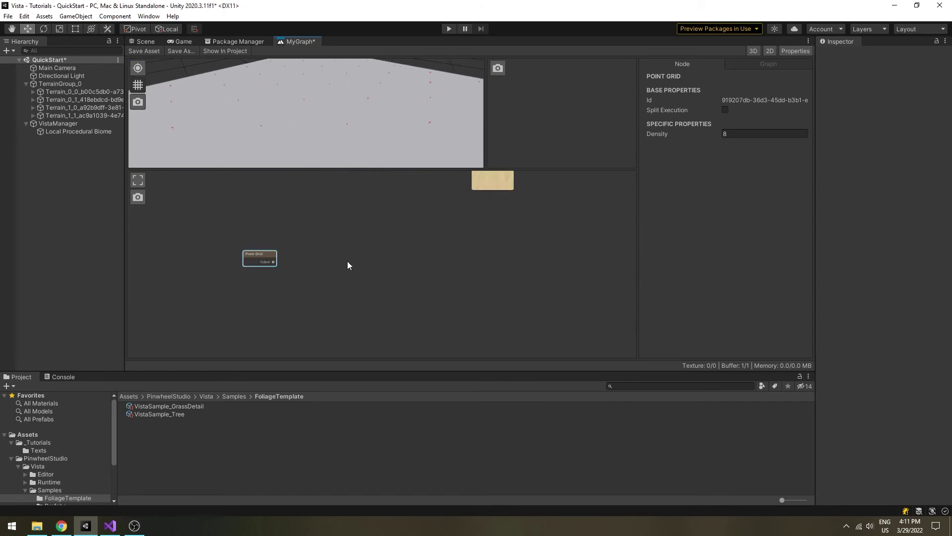
pyautogui.click(748, 134)
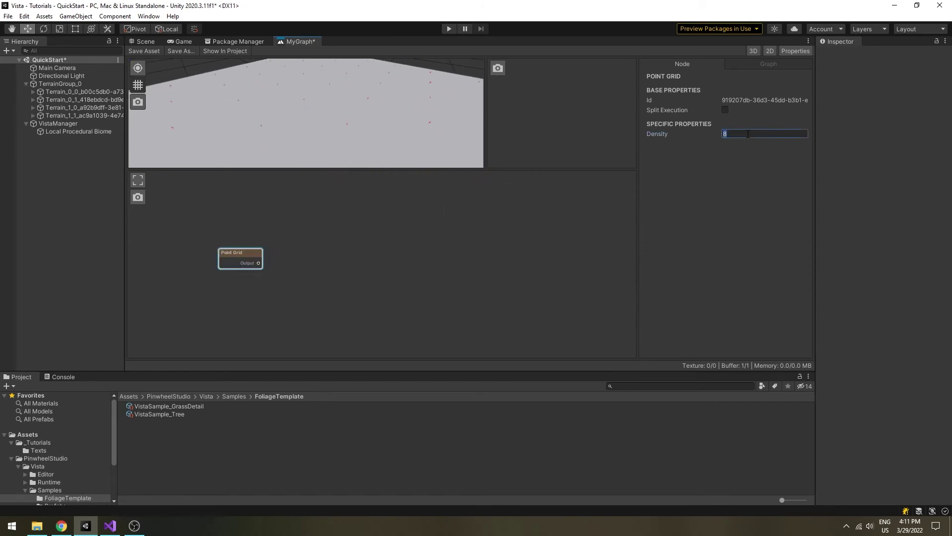
pyautogui.write('16')
pyautogui.click(314, 263)
# Add a Spread node and feed Point Grid's output into its positions.
pyautogui.press('space')
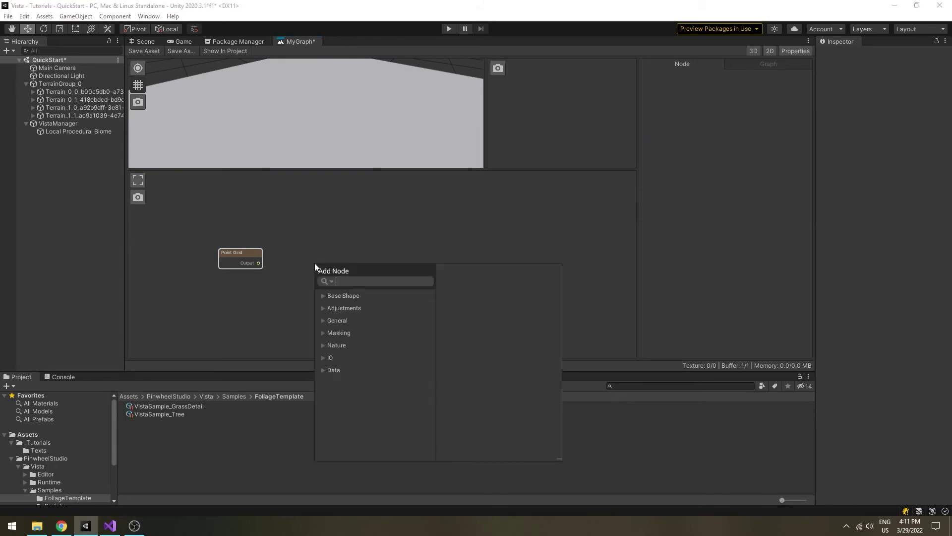
pyautogui.write('spre')
pyautogui.press('Down')
pyautogui.press('Return')
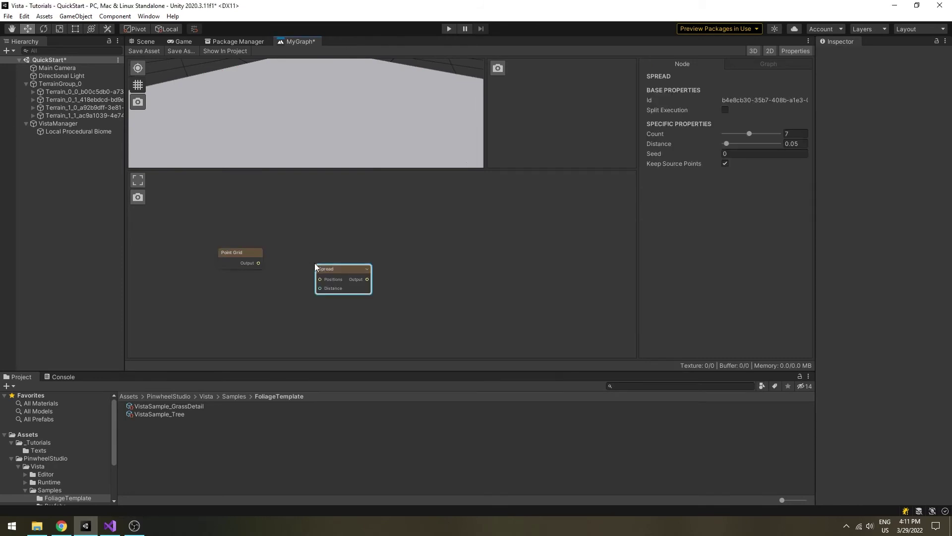
pyautogui.moveTo(319, 269); pyautogui.dragTo(316, 253)
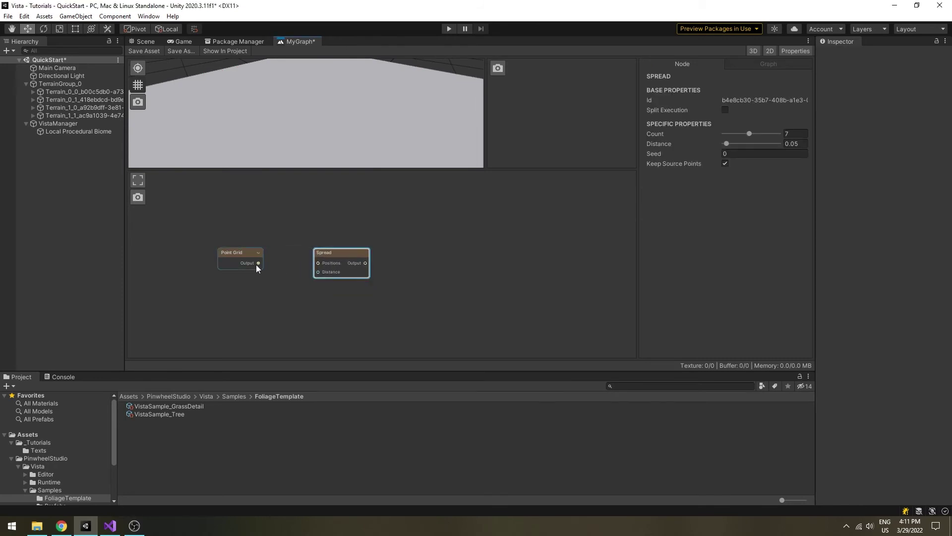
pyautogui.moveTo(258, 263); pyautogui.dragTo(309, 267)
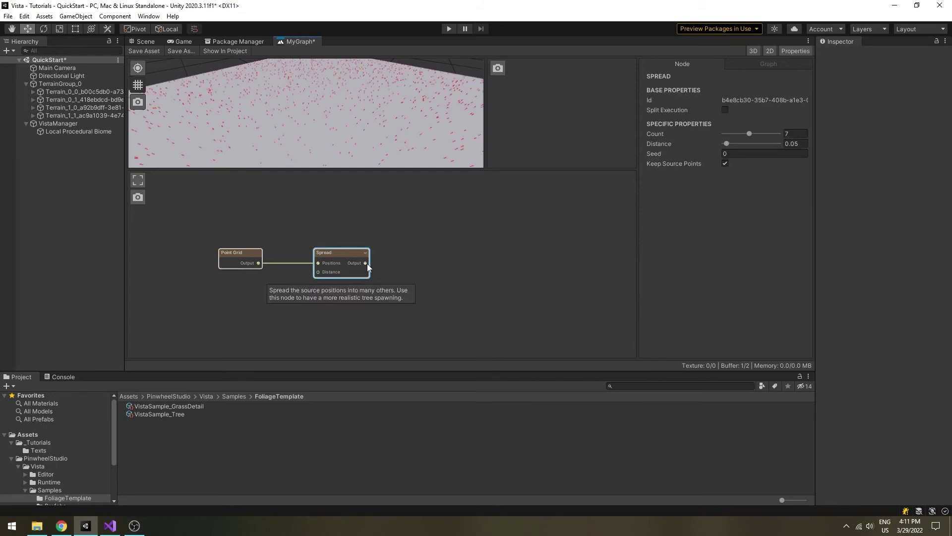
# Attach a Tree Output after Spread using VistaSample_Tree, and save the graph.
pyautogui.moveTo(365, 263); pyautogui.dragTo(419, 262)
pyautogui.write('tree')
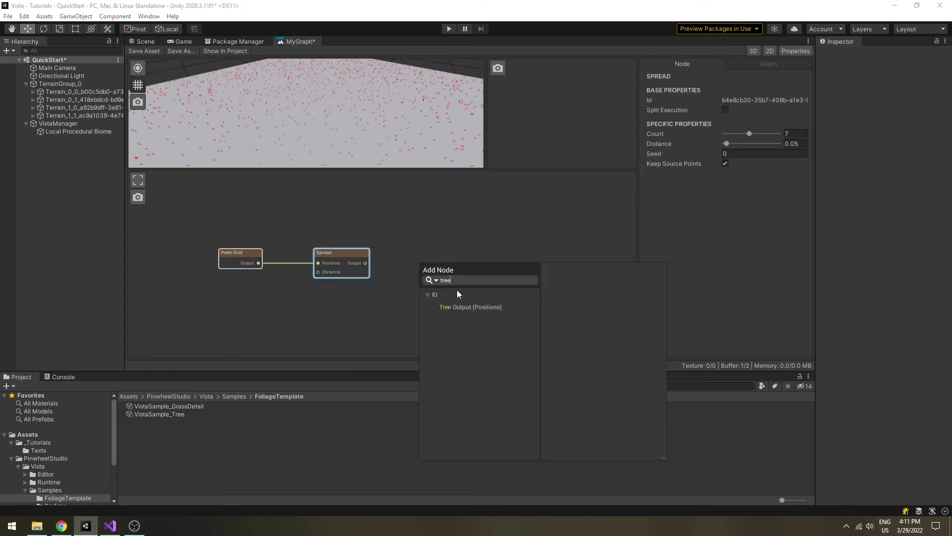
pyautogui.click(466, 308)
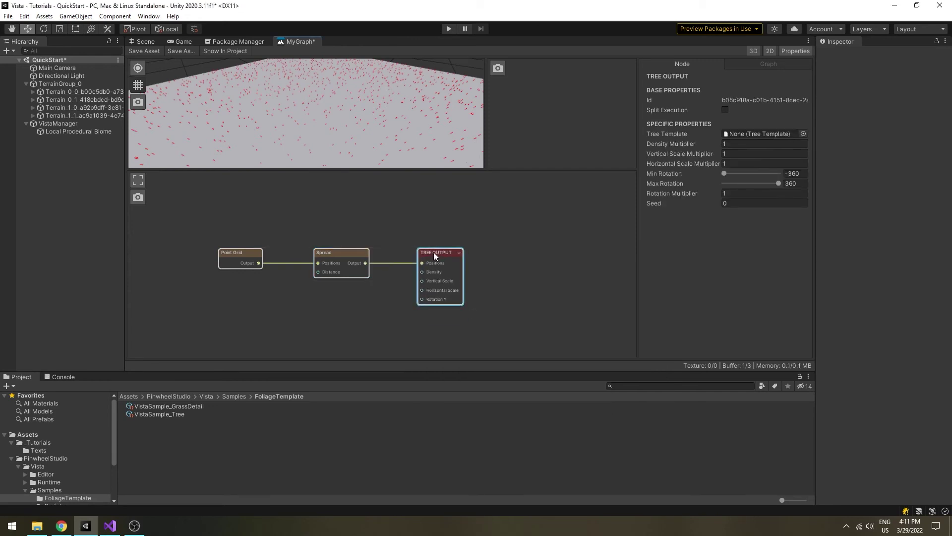
pyautogui.click(804, 134)
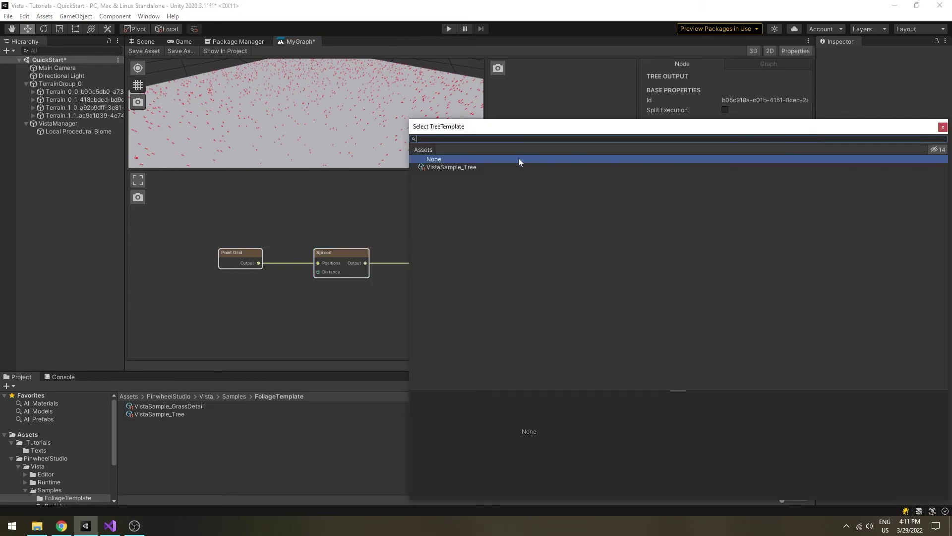
pyautogui.click(450, 167)
pyautogui.click(450, 168)
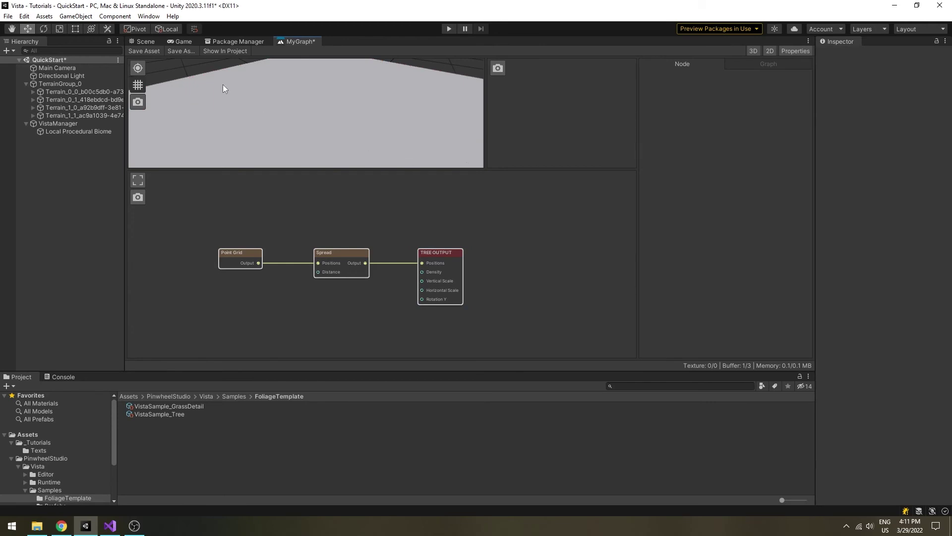
pyautogui.click(133, 51)
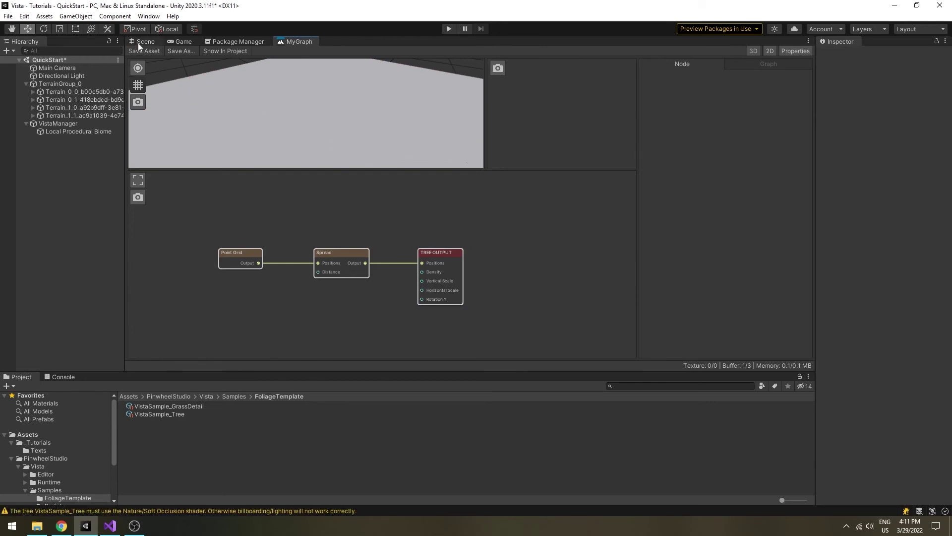
# Look at the trees from a low angle in the Scene view.
pyautogui.click(138, 42)
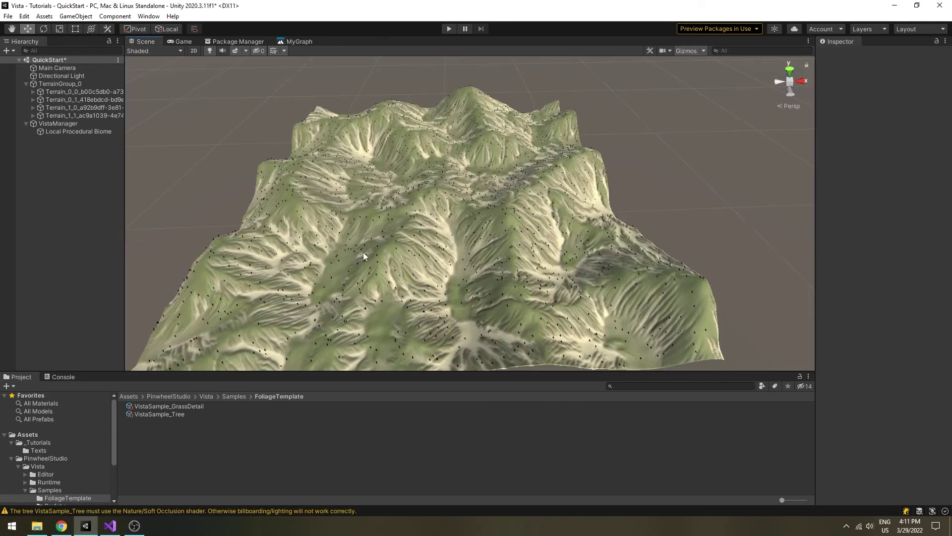
pyautogui.moveTo(363, 252); pyautogui.dragTo(403, 194, button='middle')
pyautogui.scroll(10, 402, 194)
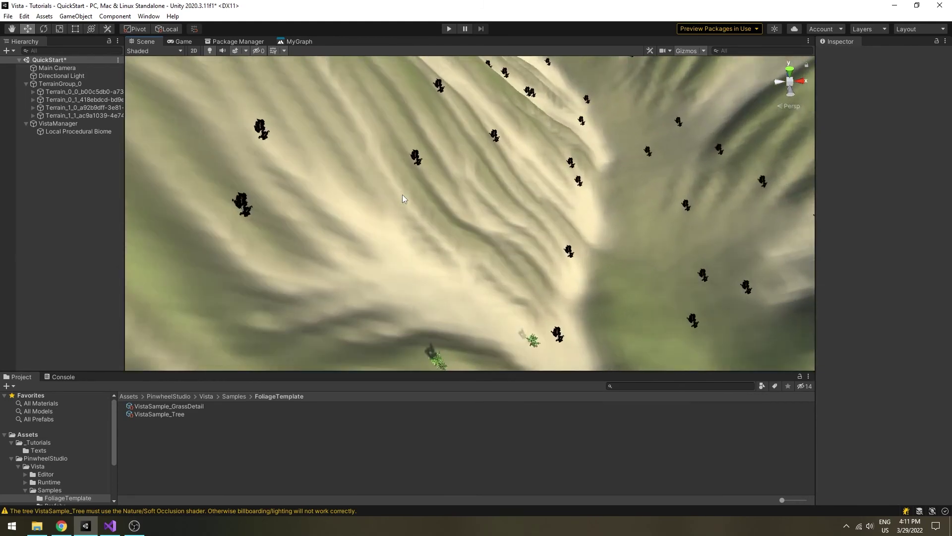
pyautogui.keyDown('alt'); pyautogui.moveTo(403, 194); pyautogui.dragTo(453, 168); pyautogui.keyUp('alt')
# Enable Trees & Details: detail distance 250, tree distance 5000, billboard start 2000, applied to all terrains.
pyautogui.click(148, 16)
pyautogui.moveTo(189, 45)
pyautogui.click(309, 43)
pyautogui.click(475, 105)
pyautogui.click(331, 213)
pyautogui.click(304, 211)
pyautogui.moveTo(532, 261); pyautogui.dragTo(677, 261)
pyautogui.click(568, 281)
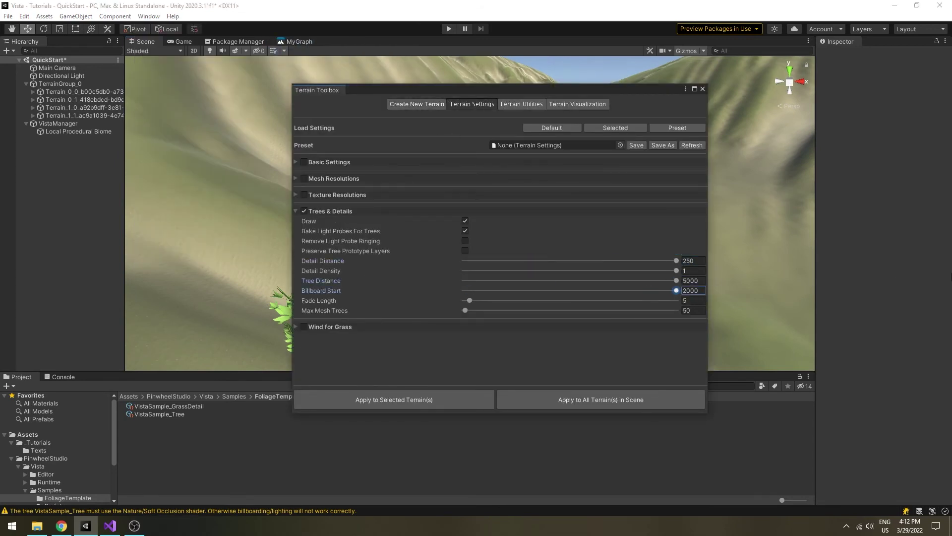
pyautogui.click(570, 399)
pyautogui.moveTo(502, 156); pyautogui.dragTo(826, 41, button='middle')
# Save the scene and return to the Vista graph's grass texture output.
pyautogui.hotkey('ctrl', 's')
pyautogui.click(296, 41)
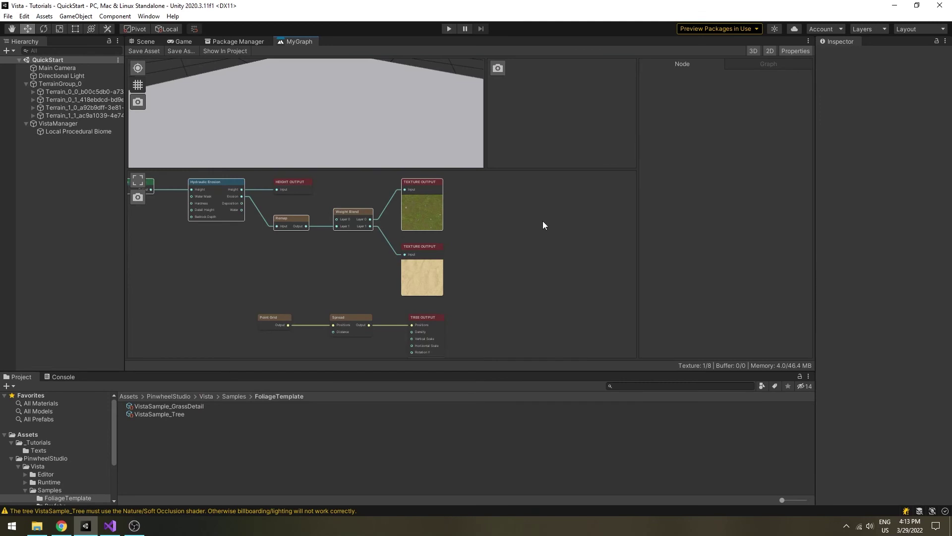
pyautogui.scroll(-1, 543, 225)
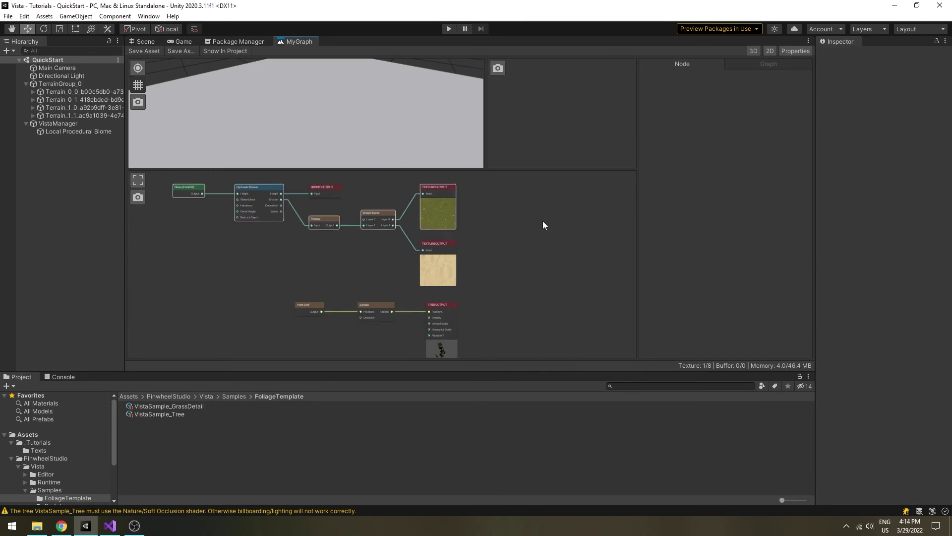
pyautogui.moveTo(542, 226); pyautogui.dragTo(484, 245, button='middle')
pyautogui.click(371, 229)
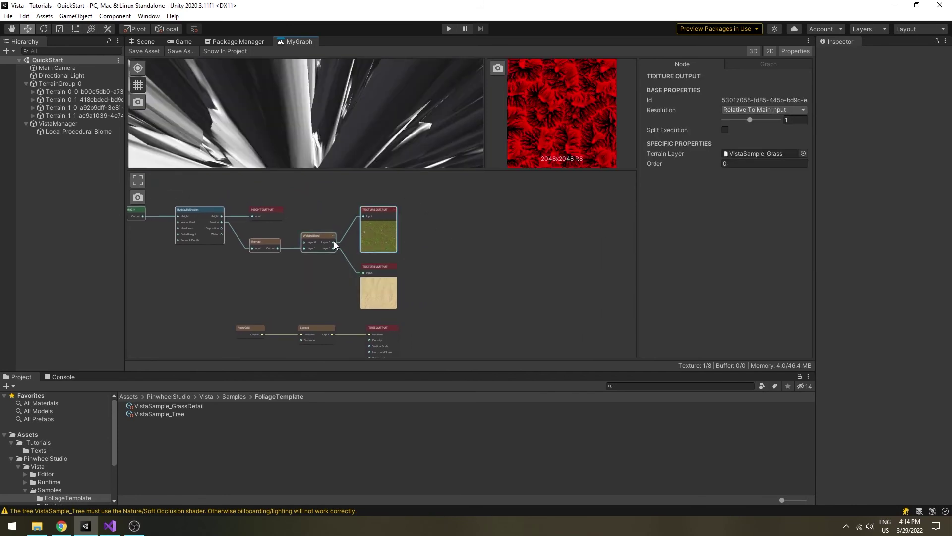
# Feed Weight Blend Layer 0 into a Detail Density Output using VistaSample_GrassDetail, then save.
pyautogui.moveTo(334, 242); pyautogui.dragTo(432, 246)
pyautogui.write('detai')
pyautogui.press('Down')
pyautogui.press('Down')
pyautogui.press('Down')
pyautogui.press('Down')
pyautogui.press('Return')
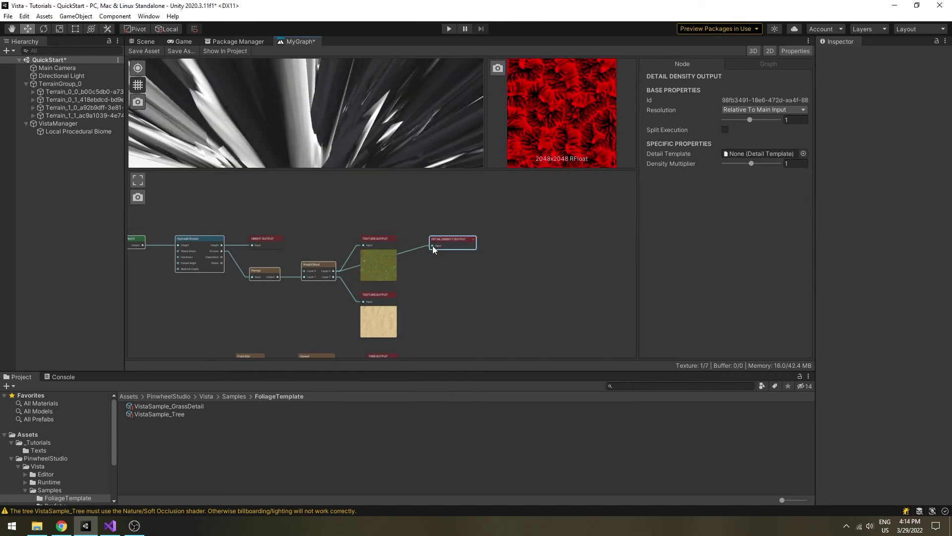
pyautogui.click(804, 153)
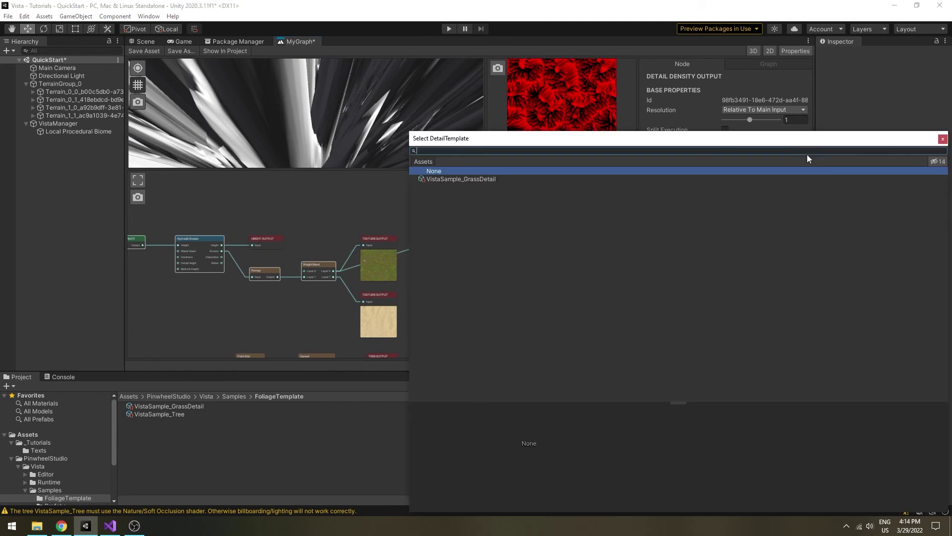
pyautogui.doubleClick(490, 180)
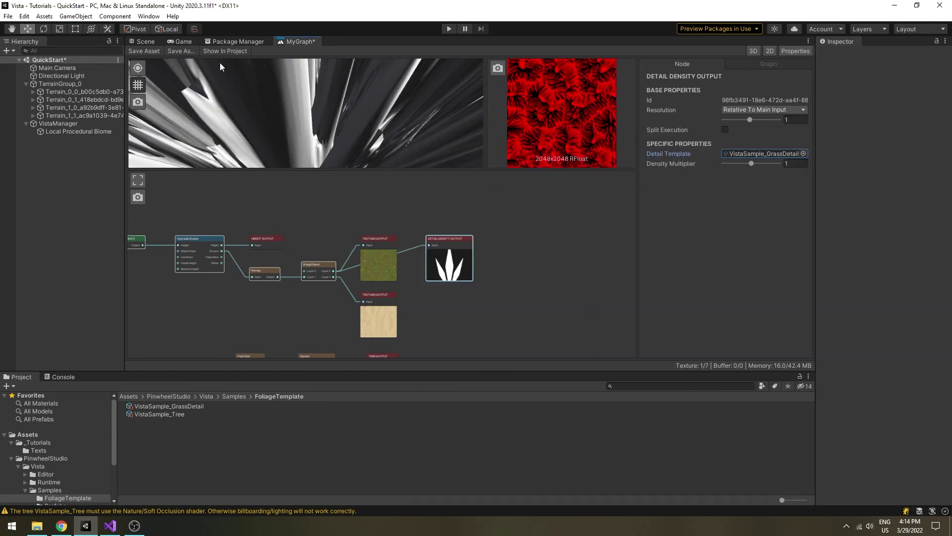
pyautogui.click(139, 52)
# Check the grass spread across the terrain in the Scene view.
pyautogui.click(145, 41)
pyautogui.moveTo(362, 240); pyautogui.dragTo(431, 191, button='middle')
pyautogui.moveTo(430, 191); pyautogui.dragTo(660, 182, button='right')
# Add an unconnected Detail Instance Output node to MyGraph.
pyautogui.click(296, 41)
pyautogui.press('space')
pyautogui.write('detail')
pyautogui.press('Down')
pyautogui.press('Down')
pyautogui.press('Return')
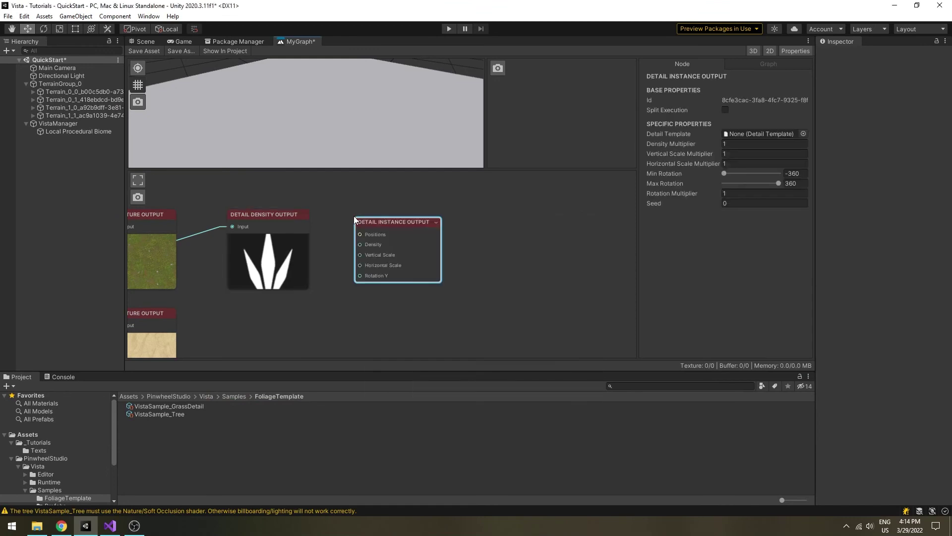
pyautogui.moveTo(378, 221); pyautogui.dragTo(372, 249)
pyautogui.moveTo(550, 331); pyautogui.dragTo(561, 310, button='middle')
# Deselect the Detail Instance Output node, then zoom in and fly close to view trees and grass on the slopes.
pyautogui.click(561, 309)
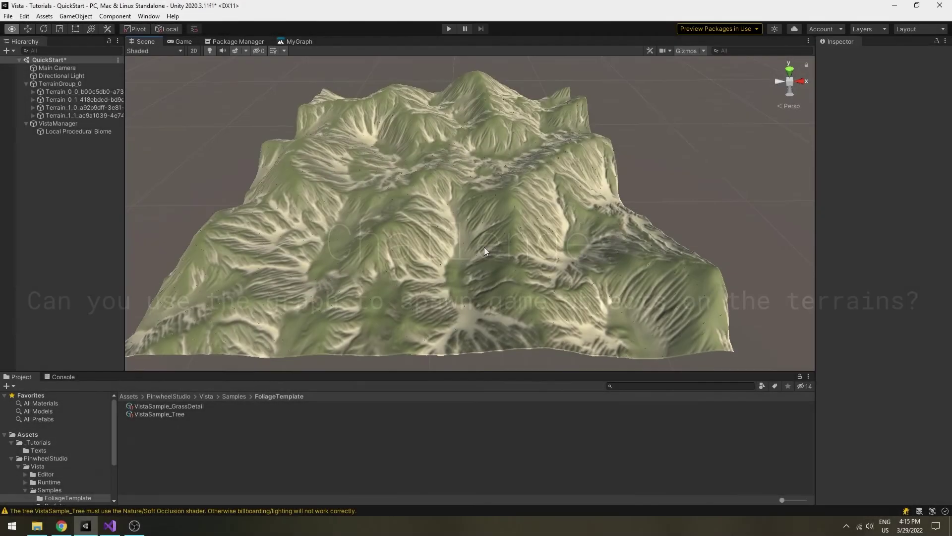
pyautogui.scroll(3, 484, 248)
pyautogui.scroll(5, 484, 247)
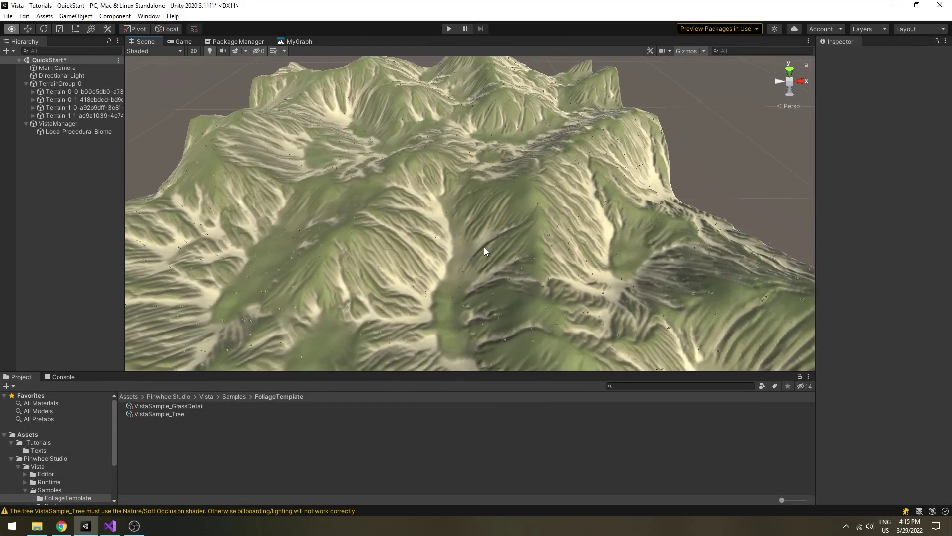
pyautogui.moveTo(484, 247); pyautogui.dragTo(201, 120, button='right')
# Fly forward over the terrain, then return to the MyGraph editor and enlarge the Project panel.
pyautogui.press('w')
pyautogui.click(300, 41)
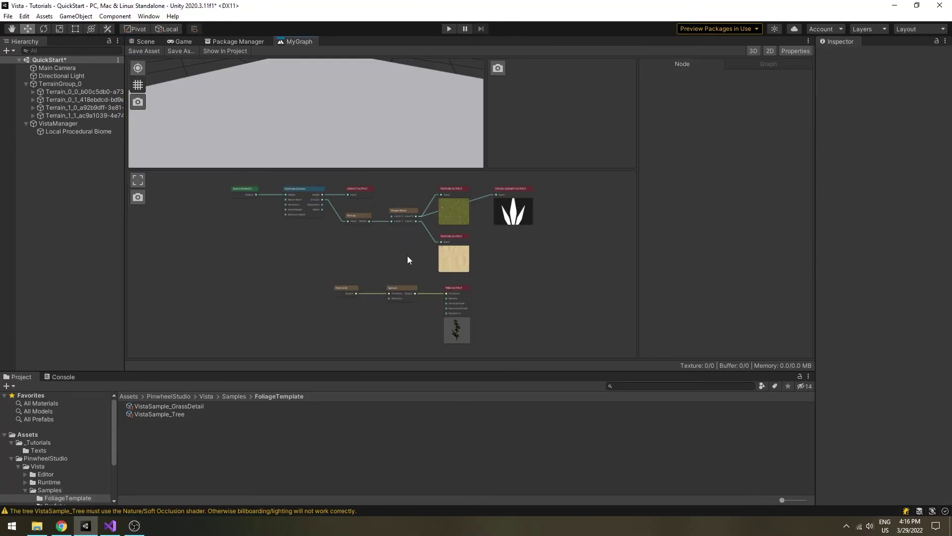
pyautogui.moveTo(392, 370); pyautogui.dragTo(390, 279)
# Open the Demo scene from Vista's Samples/Scenes folder.
pyautogui.click(55, 422)
pyautogui.click(149, 322)
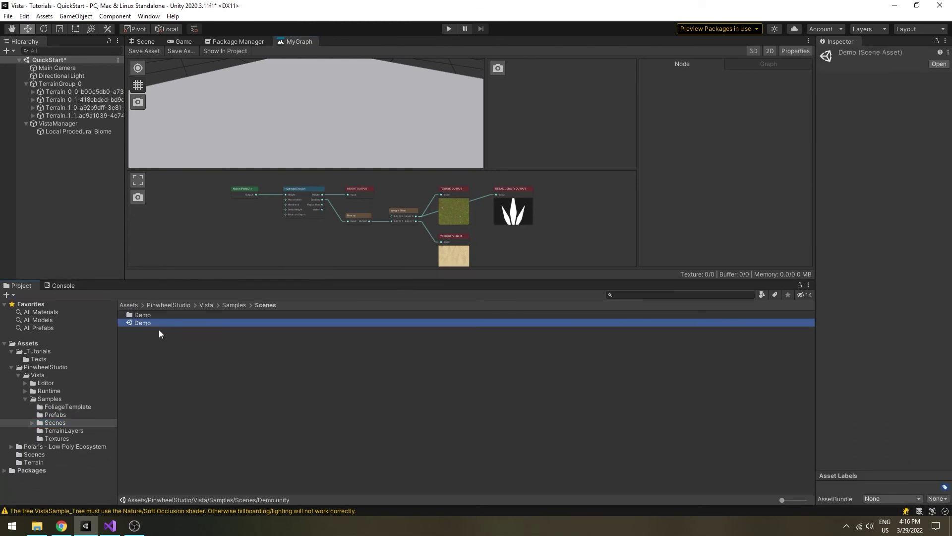
pyautogui.doubleClick(153, 323)
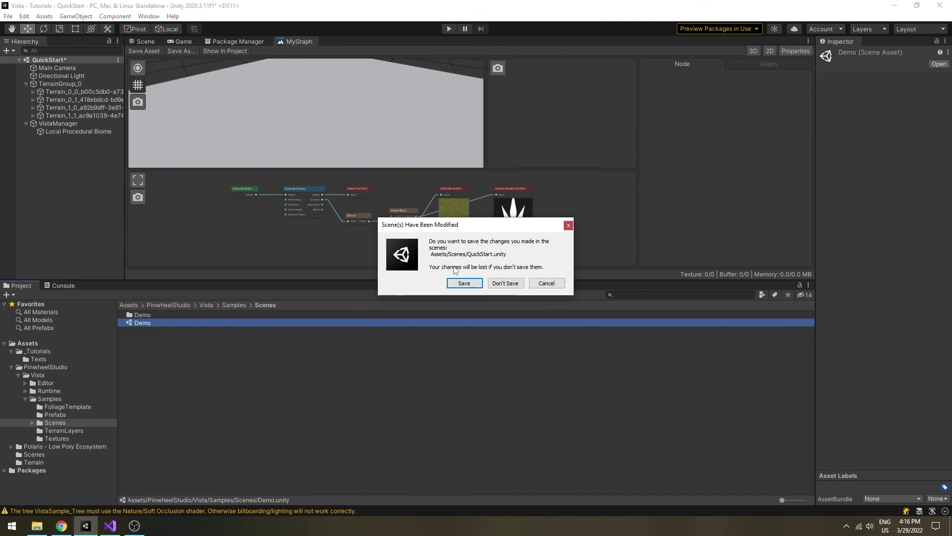